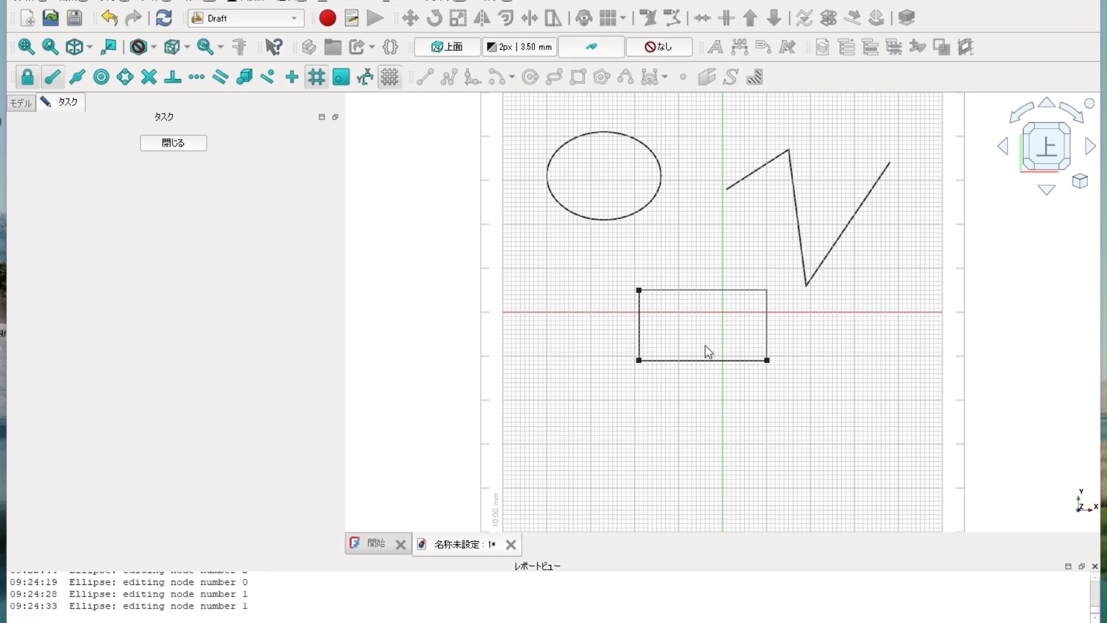
Step: Move the rectangle's base corner to about X -30, Y -21 mm and stretch it wider and to about 24 mm high
{"action": "left_click", "coordinate": [639, 360]}
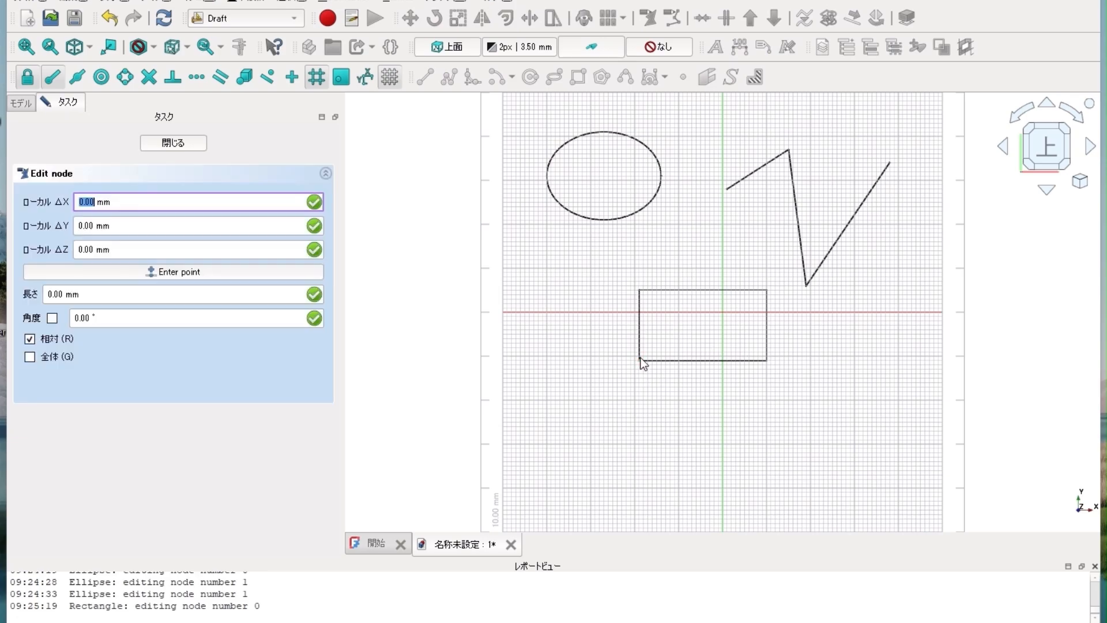
{"action": "left_click", "coordinate": [591, 404]}
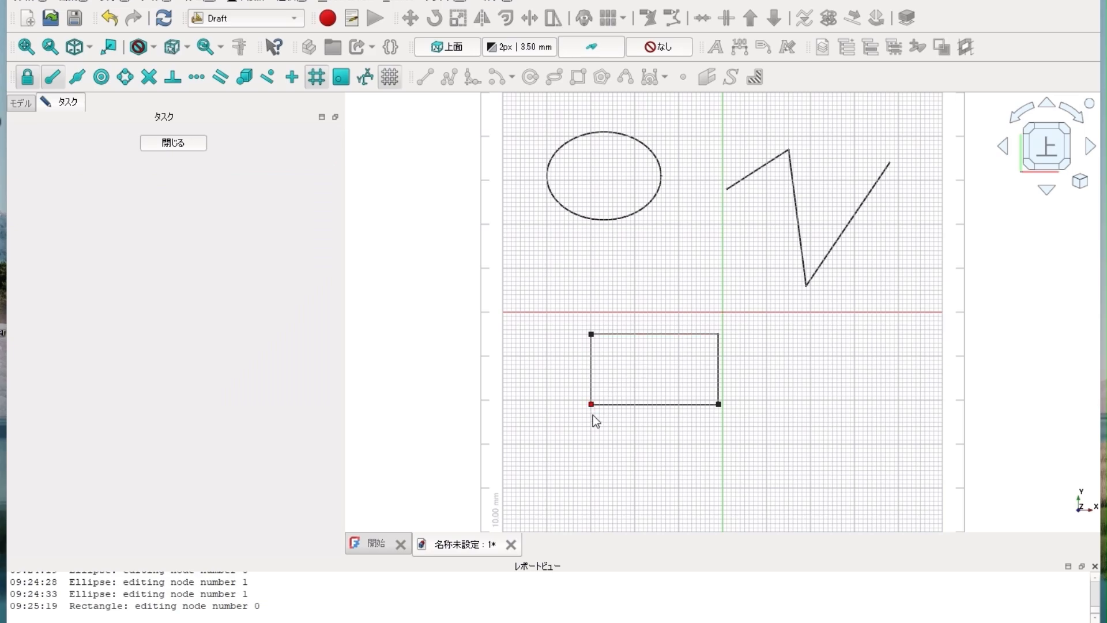
{"action": "left_click", "coordinate": [719, 404]}
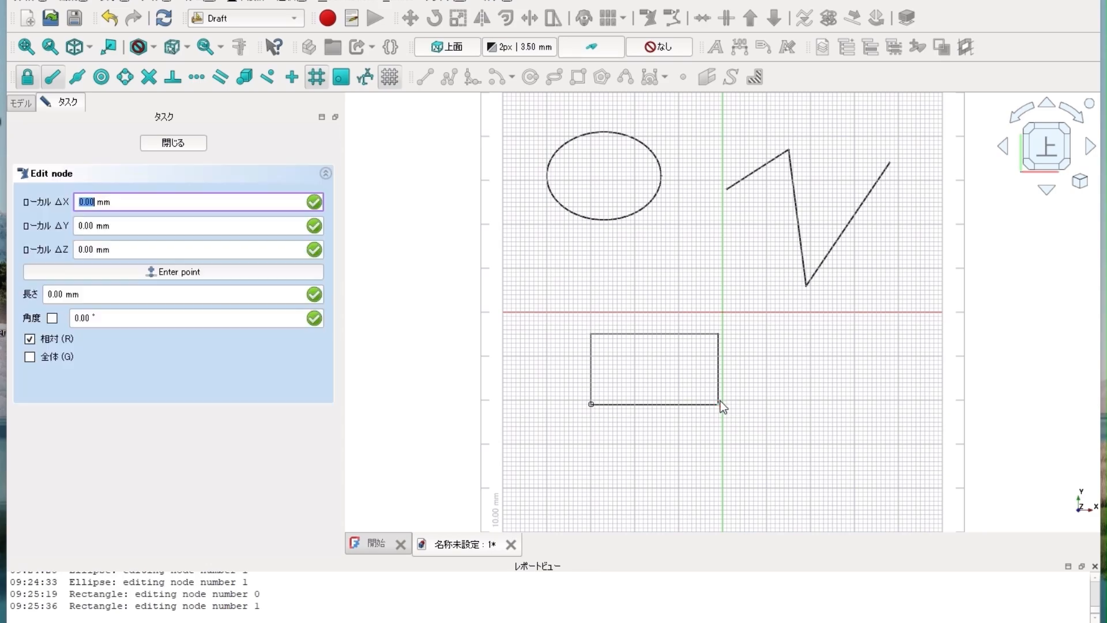
{"action": "left_click", "coordinate": [793, 403]}
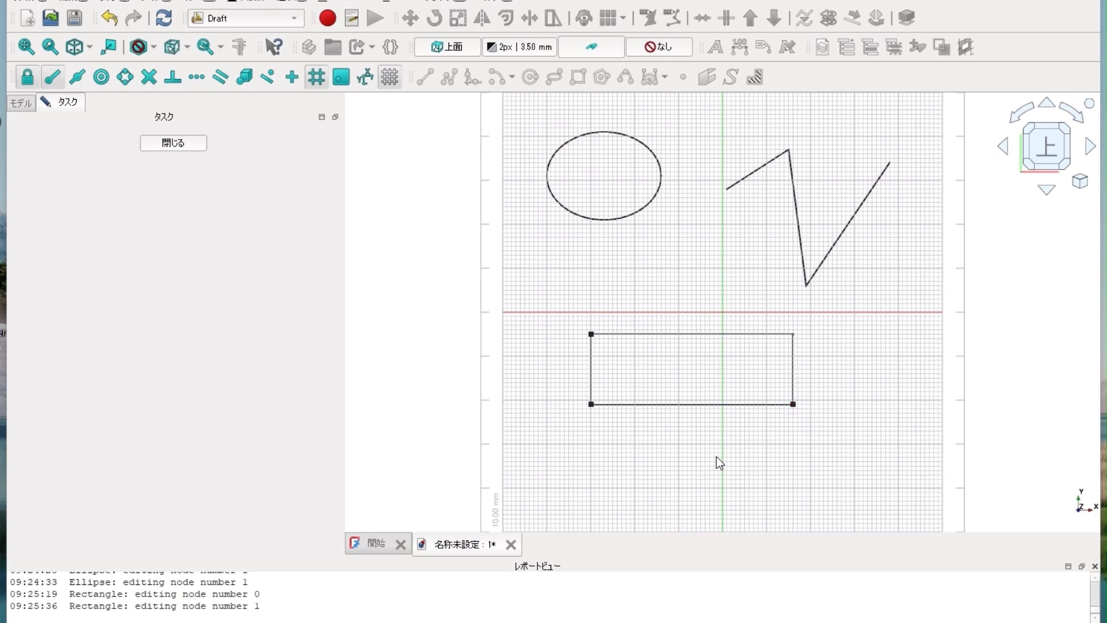
{"action": "left_click", "coordinate": [592, 334]}
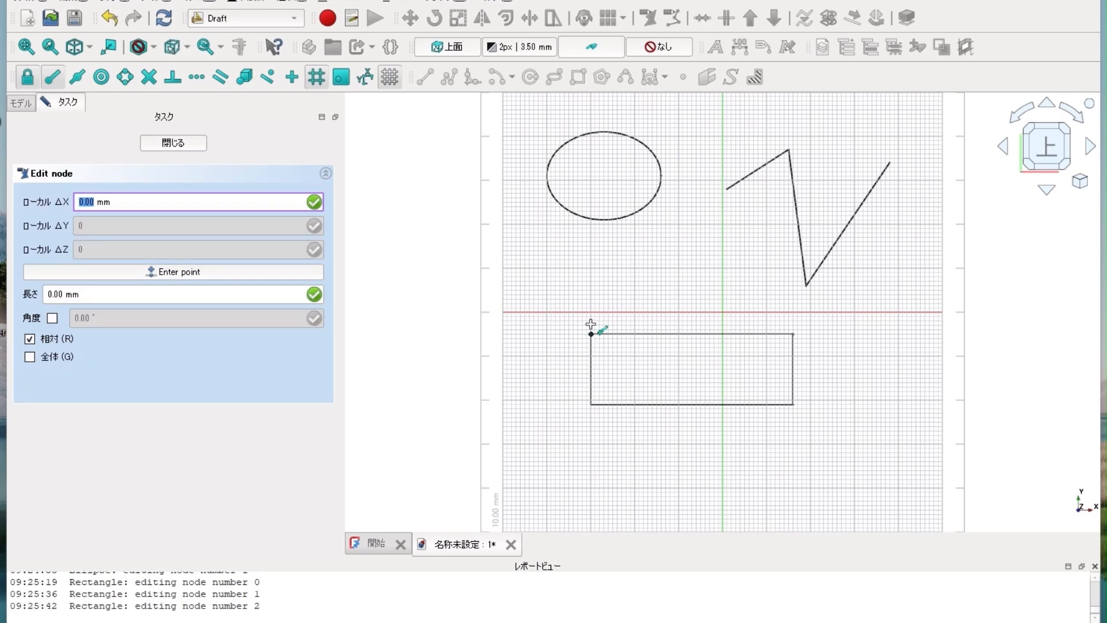
{"action": "left_click", "coordinate": [591, 298]}
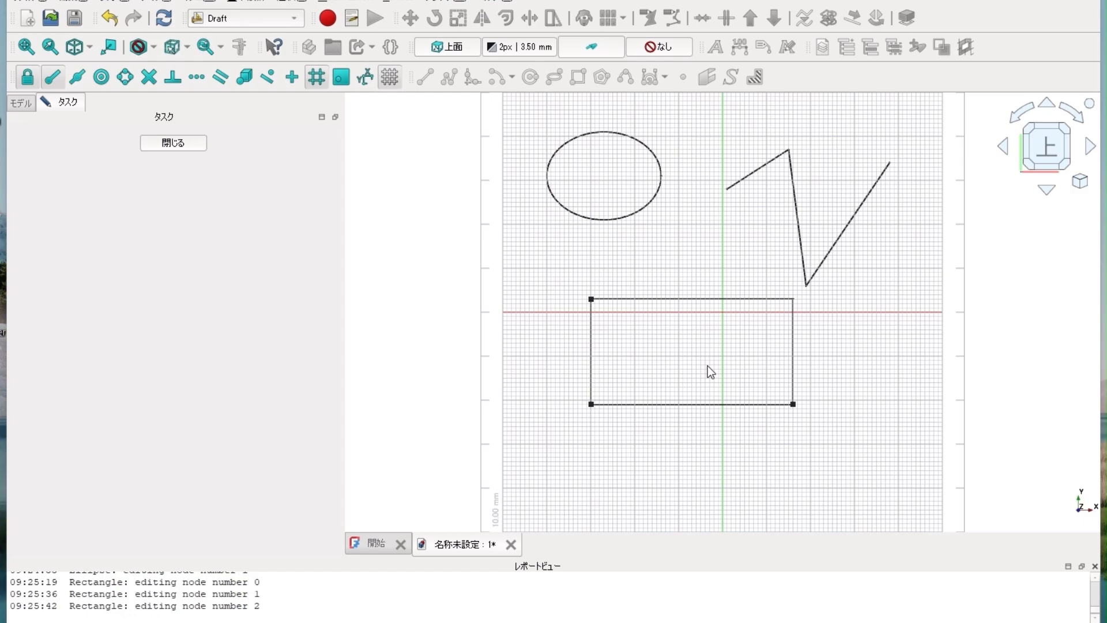
{"action": "key", "text": "Escape"}
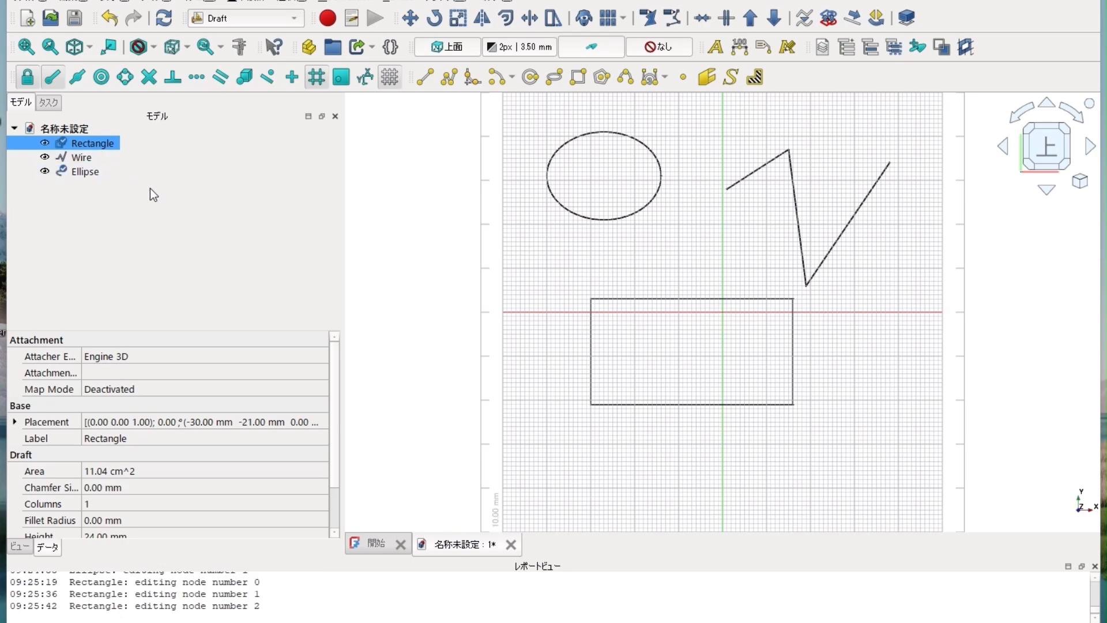
Step: Edit the ellipse and move its centre node to about X -17, Y 14 mm
{"action": "left_click", "coordinate": [66, 173]}
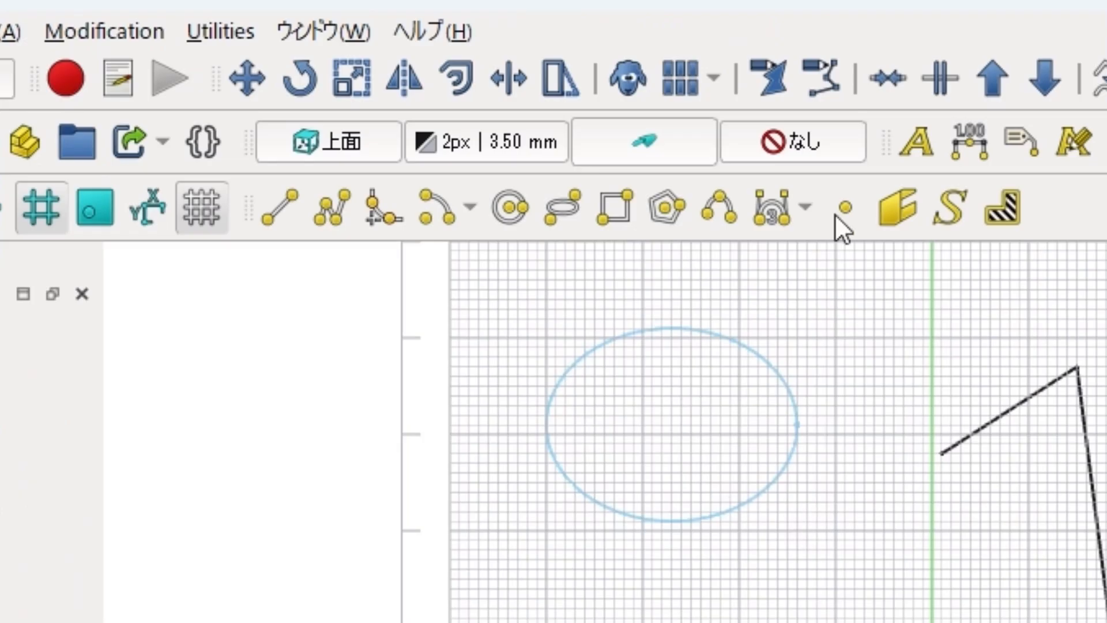
{"action": "left_click", "coordinate": [772, 81]}
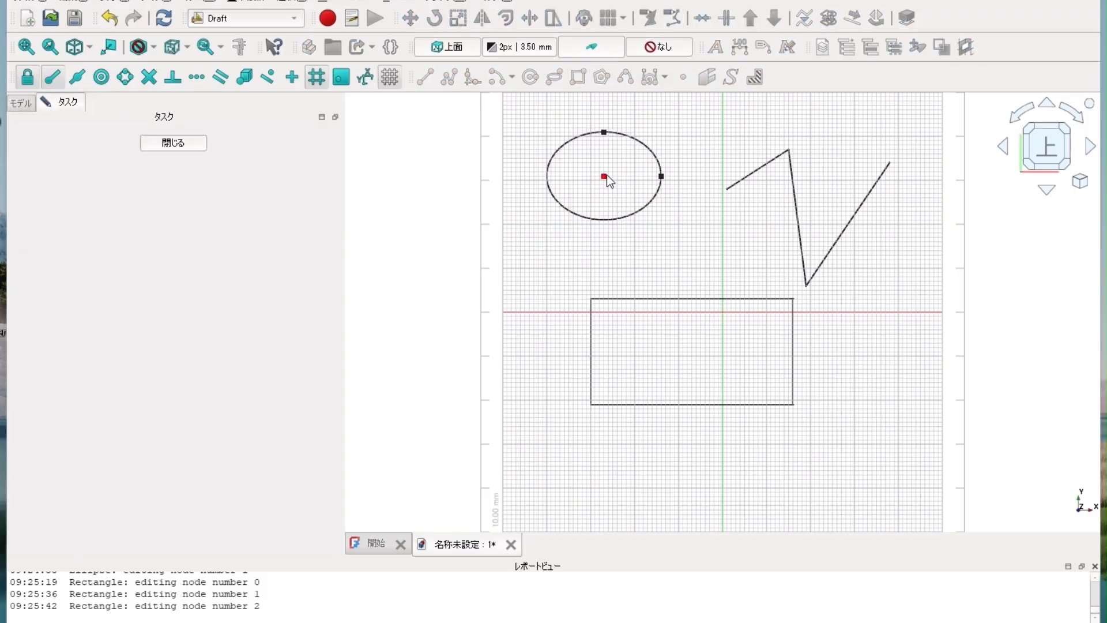
{"action": "left_click", "coordinate": [605, 177]}
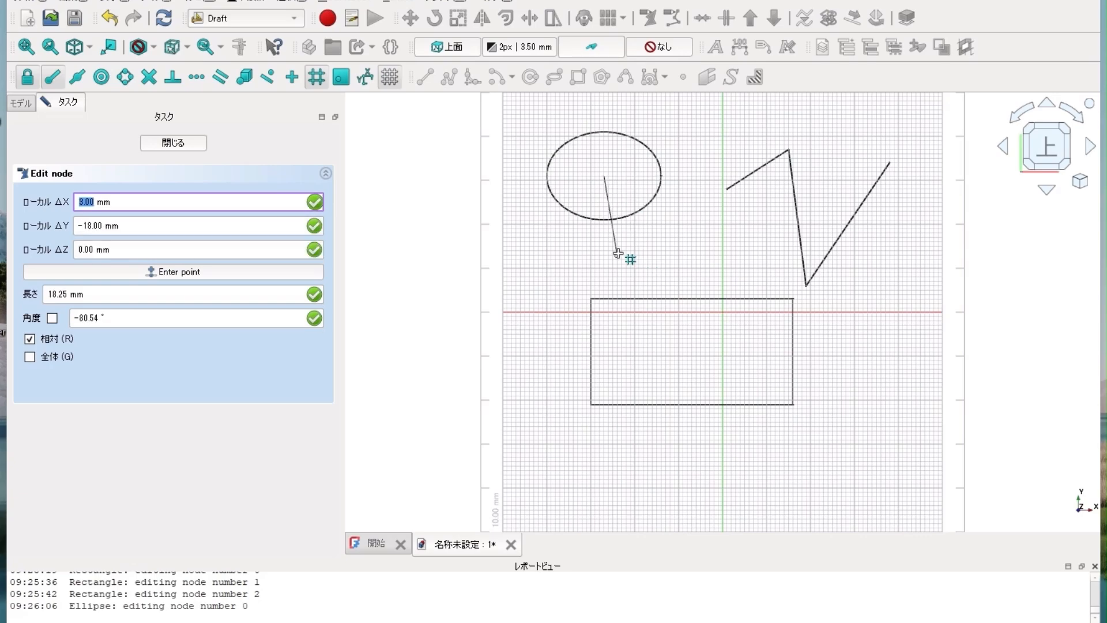
{"action": "left_click", "coordinate": [648, 250]}
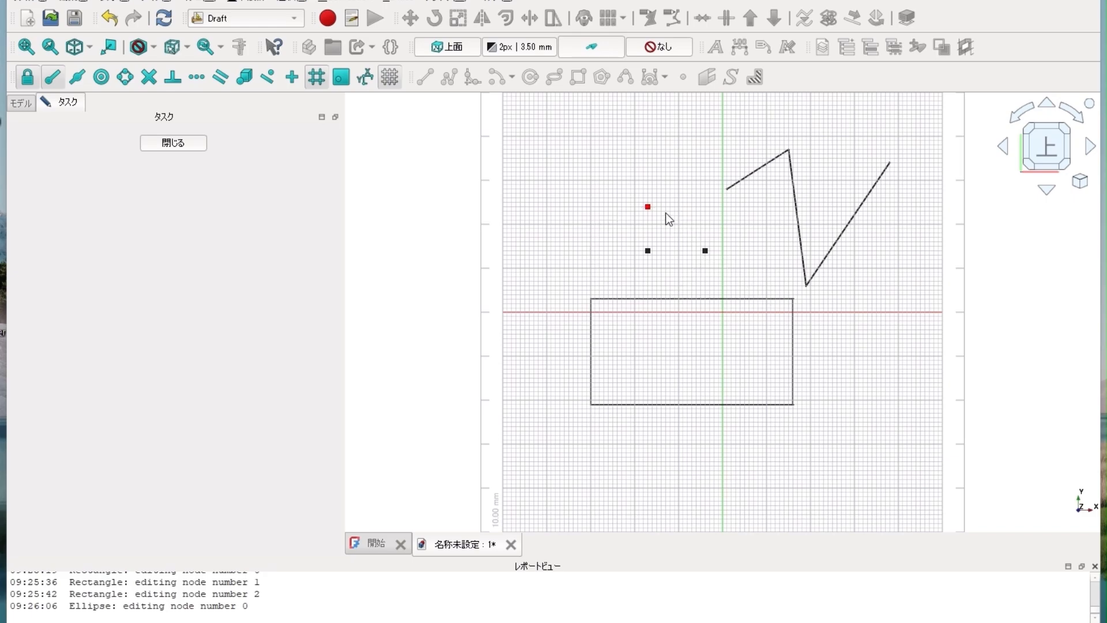
Step: Shift the ellipse's horizontal radius node by a relative ΔX of 10 mm, ΔY 0 and ΔZ 0, and finish editing
{"action": "left_click", "coordinate": [705, 250]}
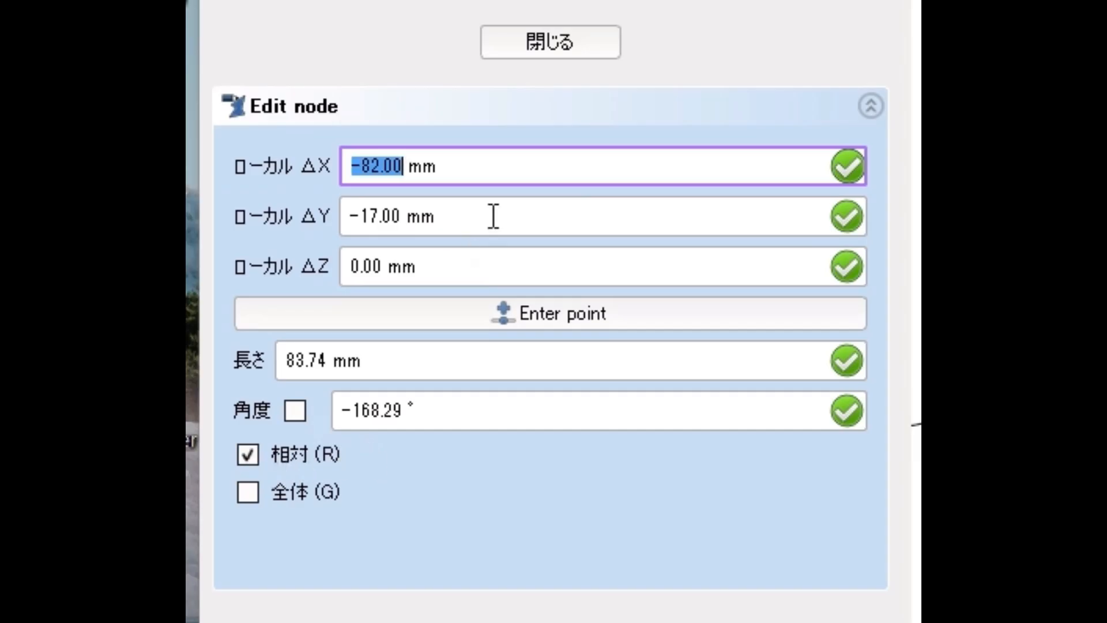
{"action": "left_click", "coordinate": [509, 181]}
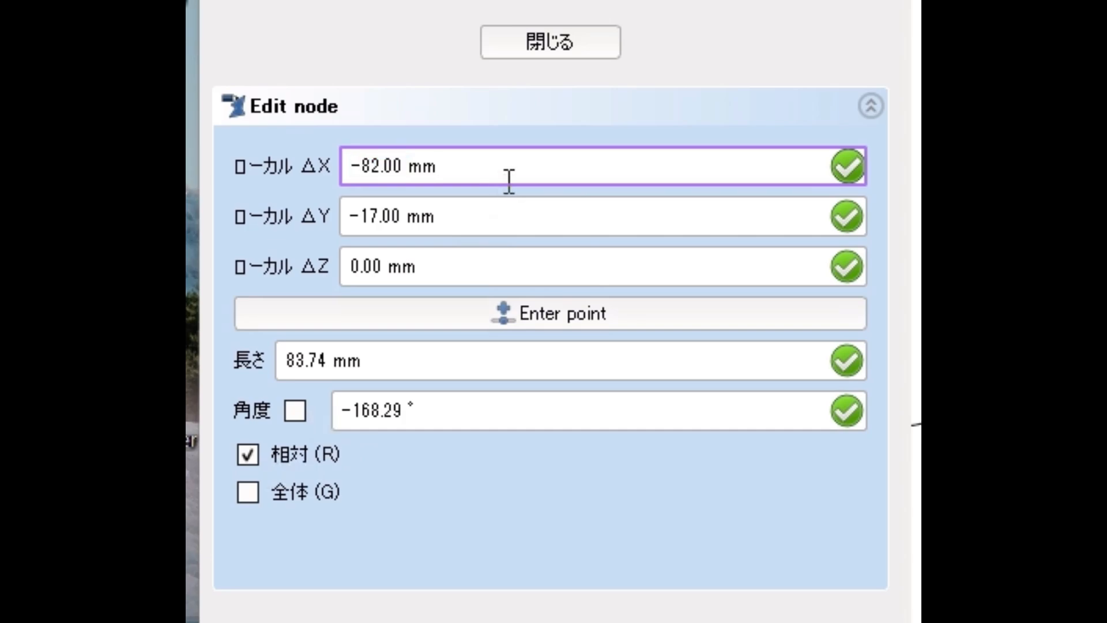
{"action": "left_click_drag", "start_coordinate": [510, 181], "coordinate": [327, 175]}
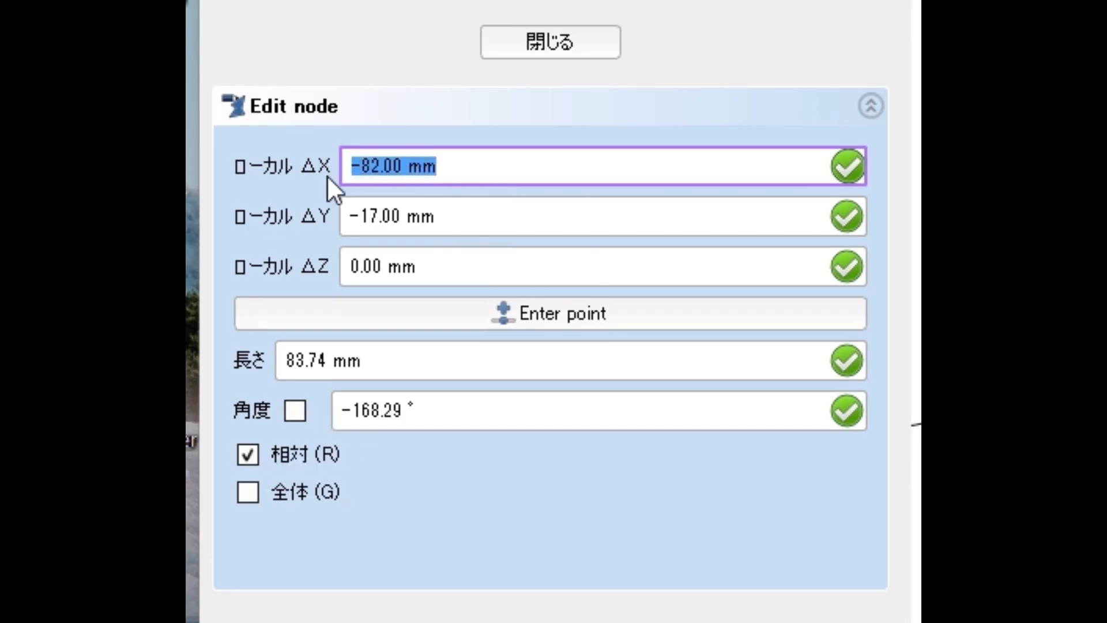
{"action": "type", "text": "10"}
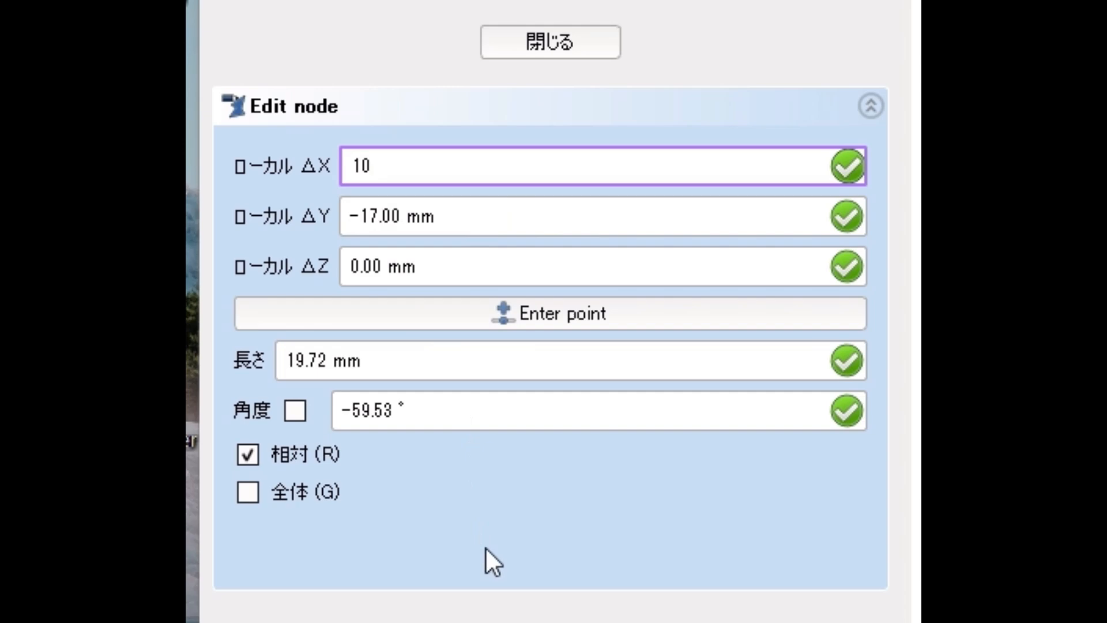
{"action": "key", "text": "Tab"}
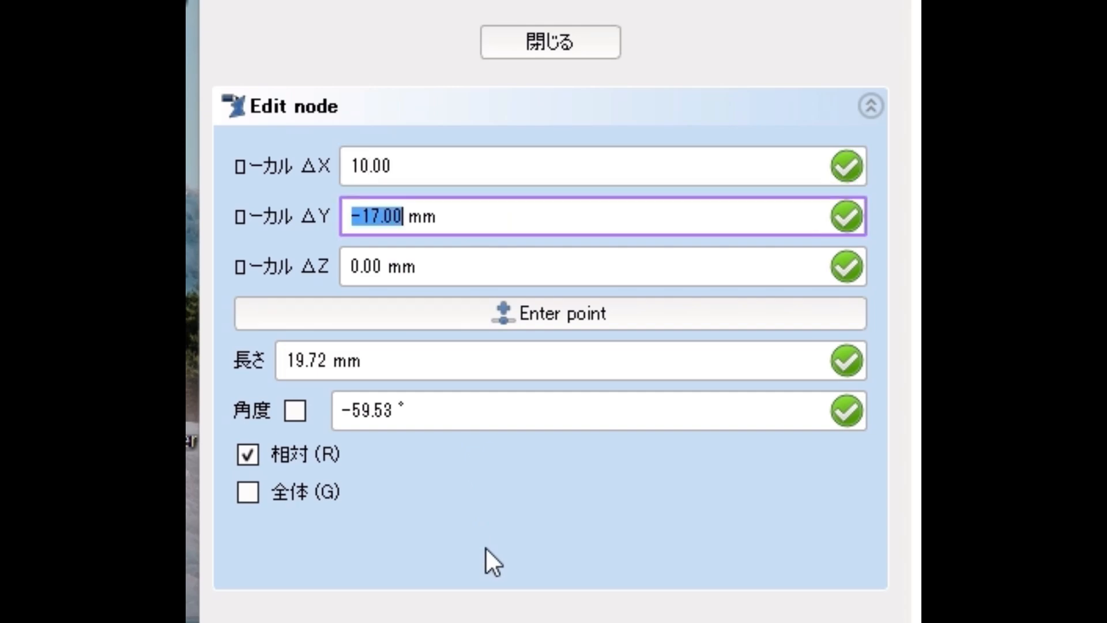
{"action": "type", "text": "0"}
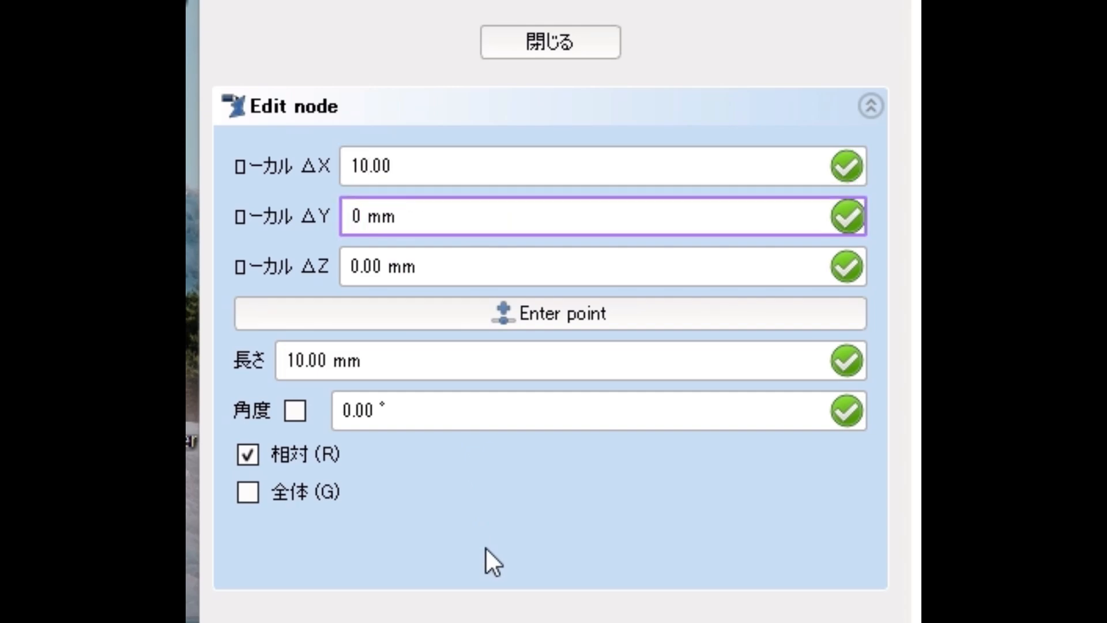
{"action": "key", "text": "Tab"}
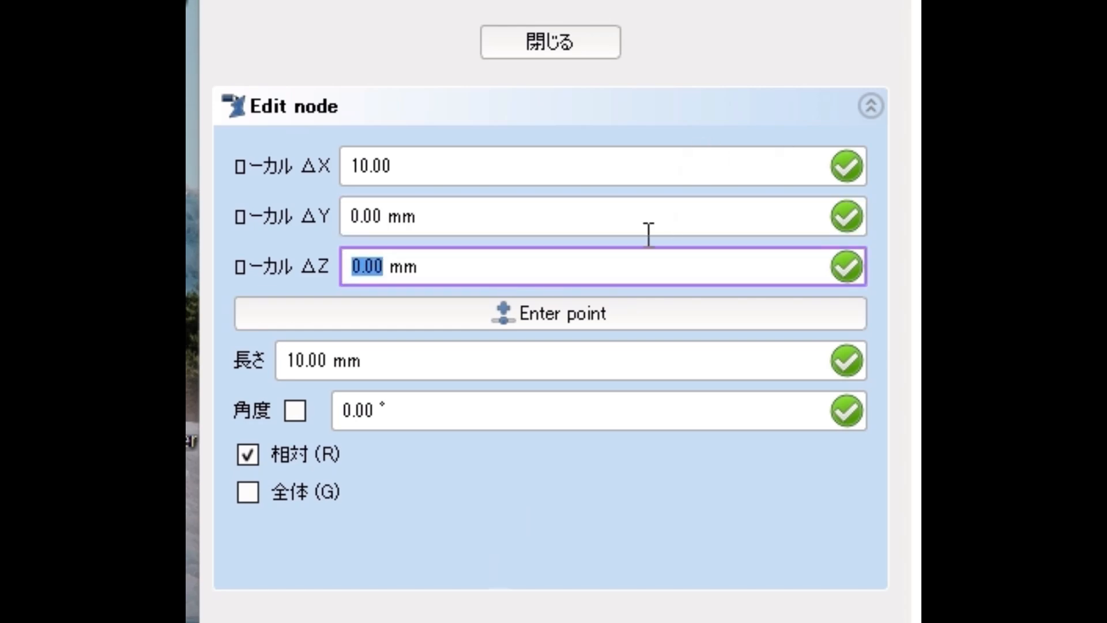
{"action": "left_click", "coordinate": [586, 321]}
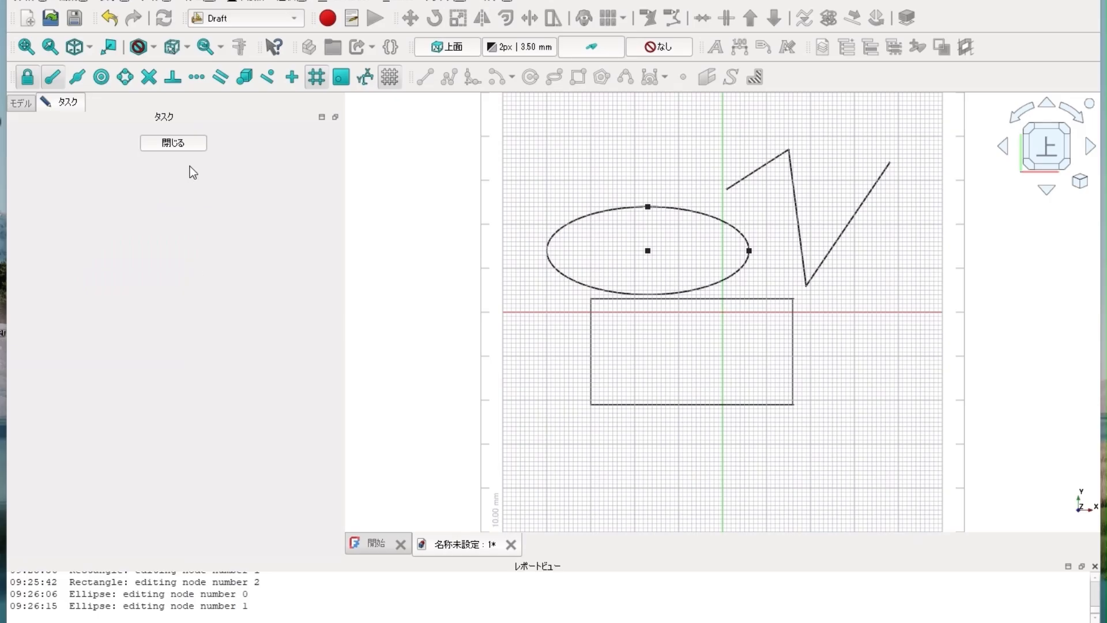
{"action": "left_click", "coordinate": [173, 143]}
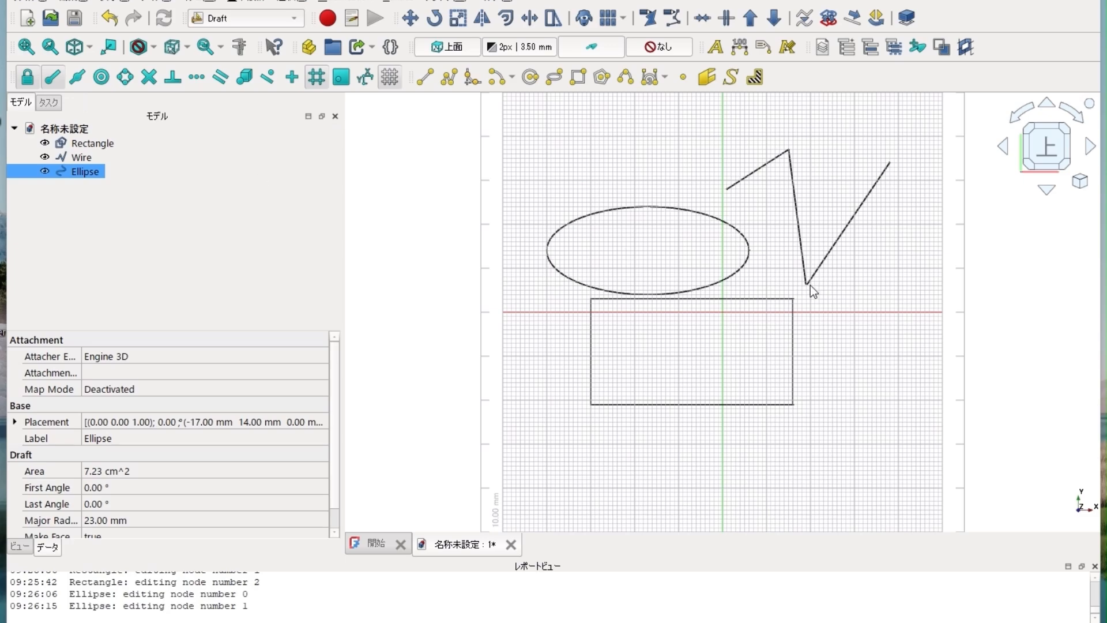
Step: Edit the zigzag wire and move its lowest vertex upward to flatten the V shape
{"action": "left_click", "coordinate": [816, 265]}
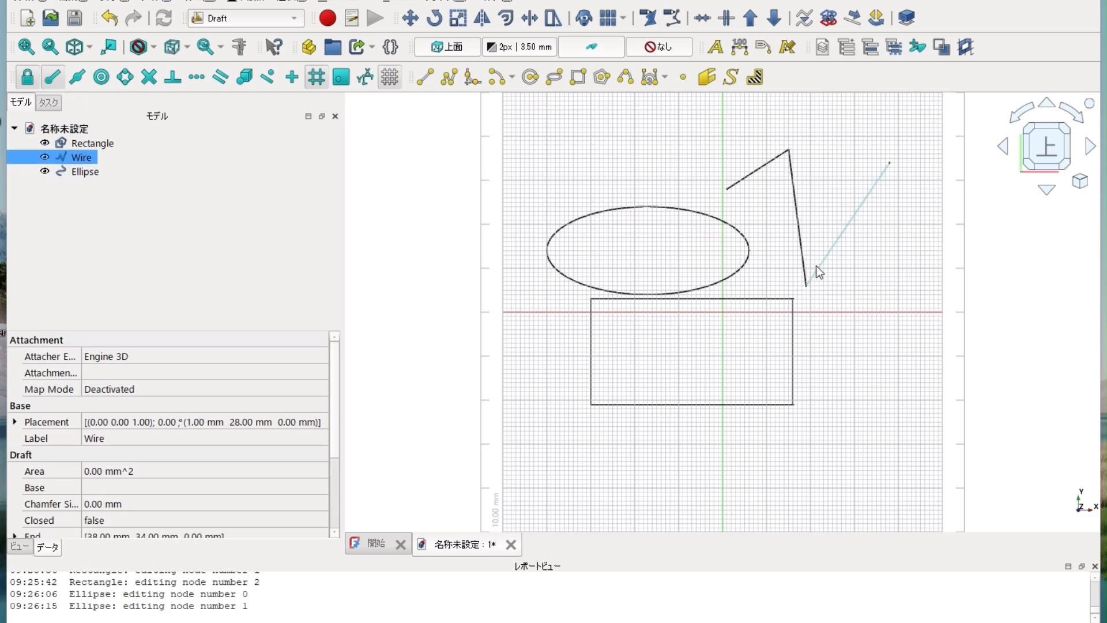
{"action": "left_click", "coordinate": [654, 21]}
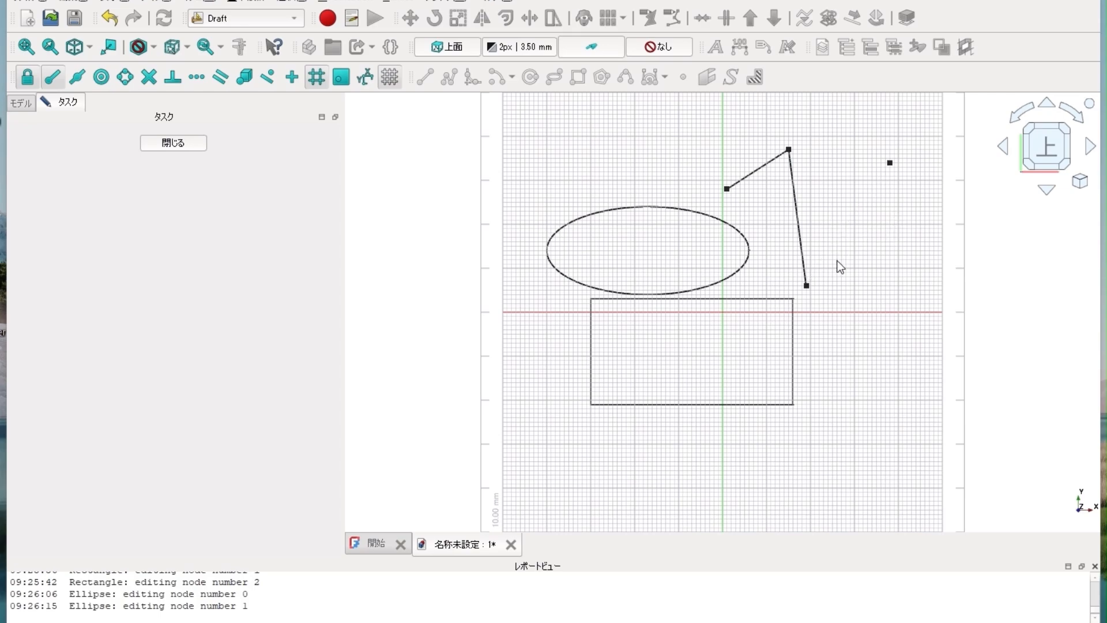
{"action": "left_click", "coordinate": [807, 285]}
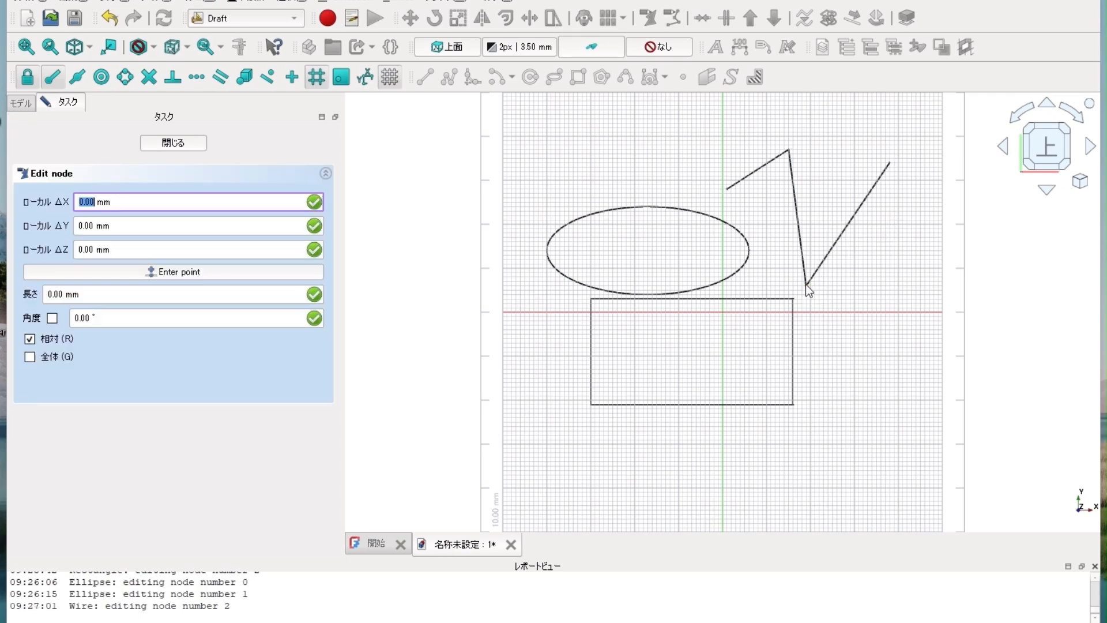
{"action": "left_click", "coordinate": [825, 215]}
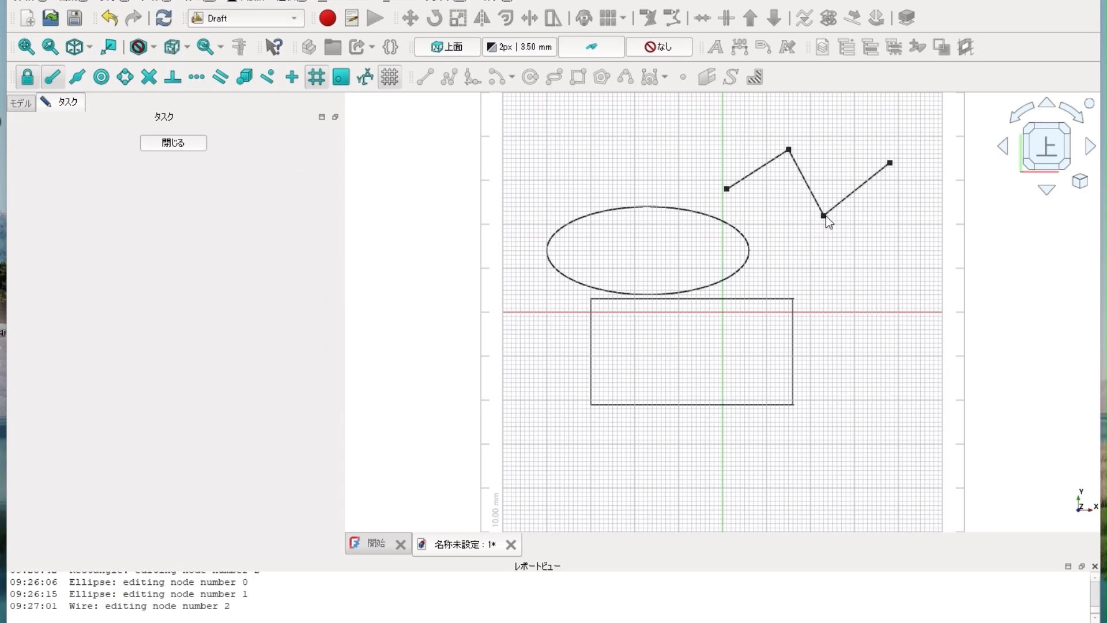
Step: Move the same wire vertex by a relative length of 10 mm with the angle locked at -90°
{"action": "left_click", "coordinate": [824, 217]}
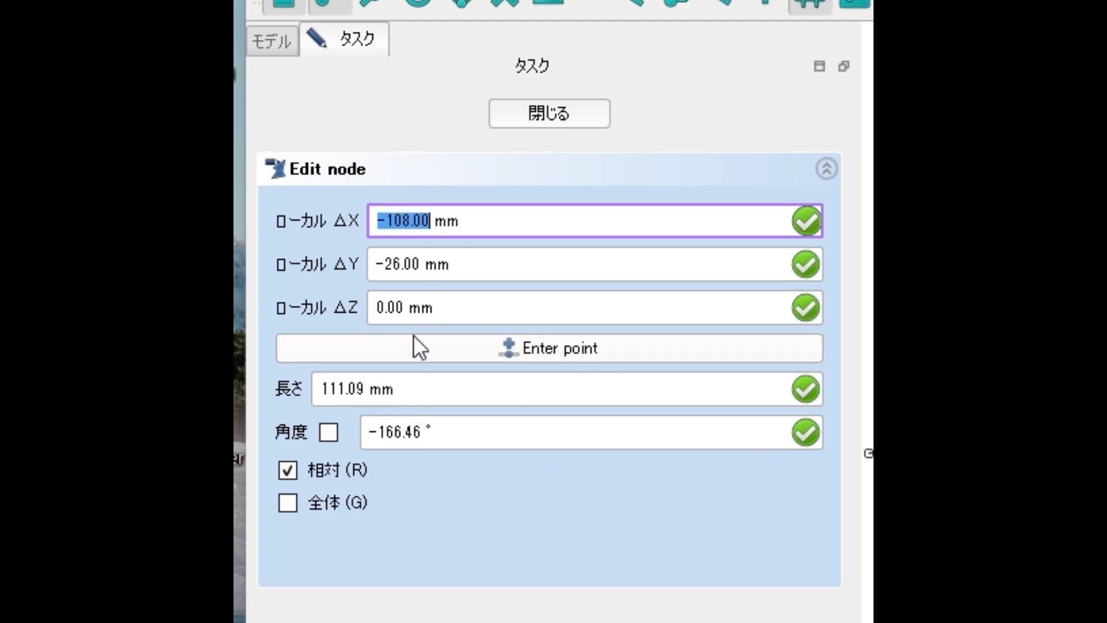
{"action": "left_click", "coordinate": [420, 392]}
{"action": "type", "text": "10"}
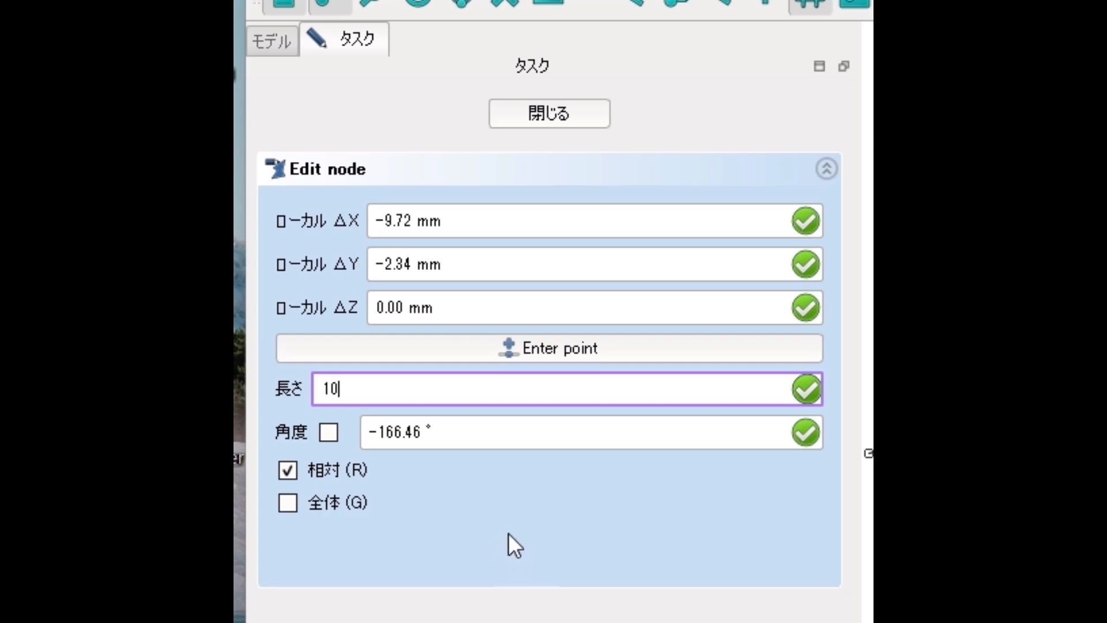
{"action": "left_click", "coordinate": [332, 435]}
{"action": "left_click", "coordinate": [461, 441]}
{"action": "left_click_drag", "start_coordinate": [462, 441], "coordinate": [376, 424]}
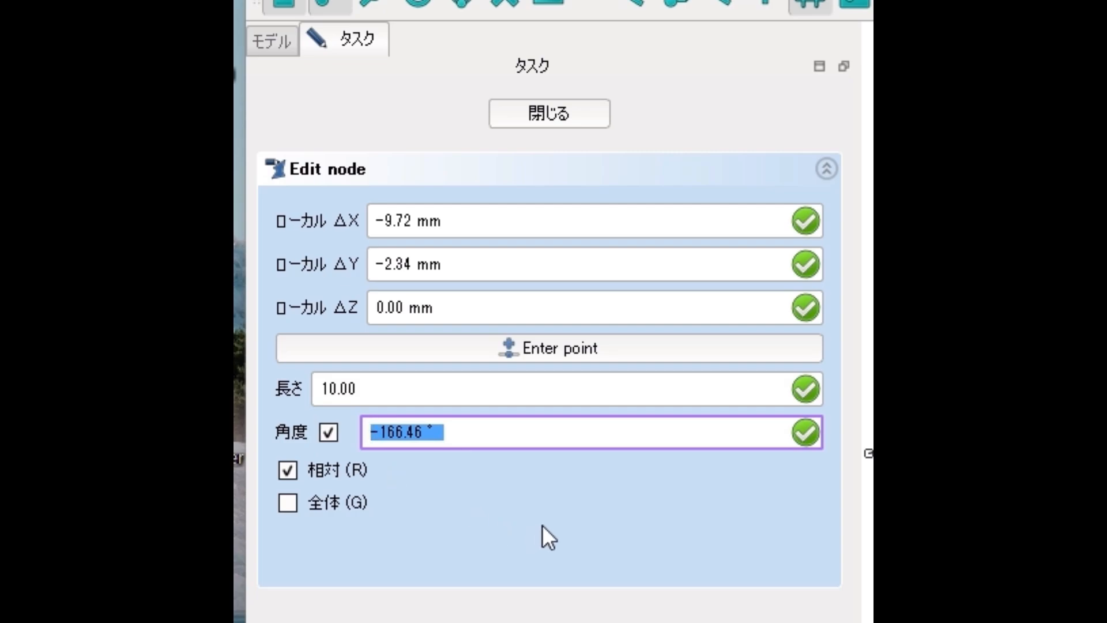
{"action": "type", "text": "-"}
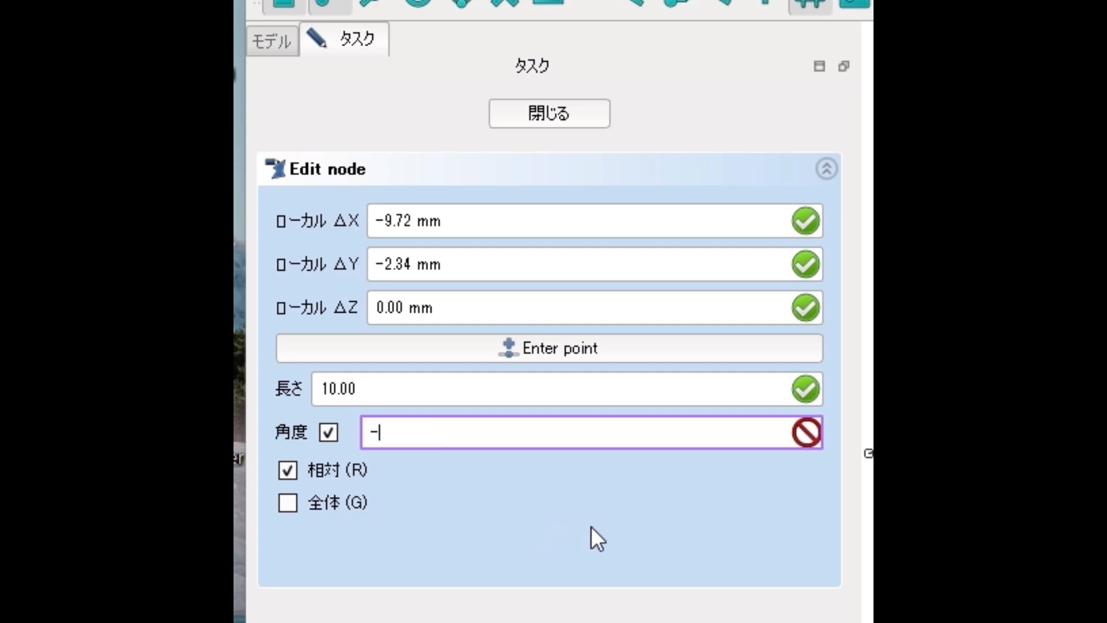
{"action": "type", "text": "90"}
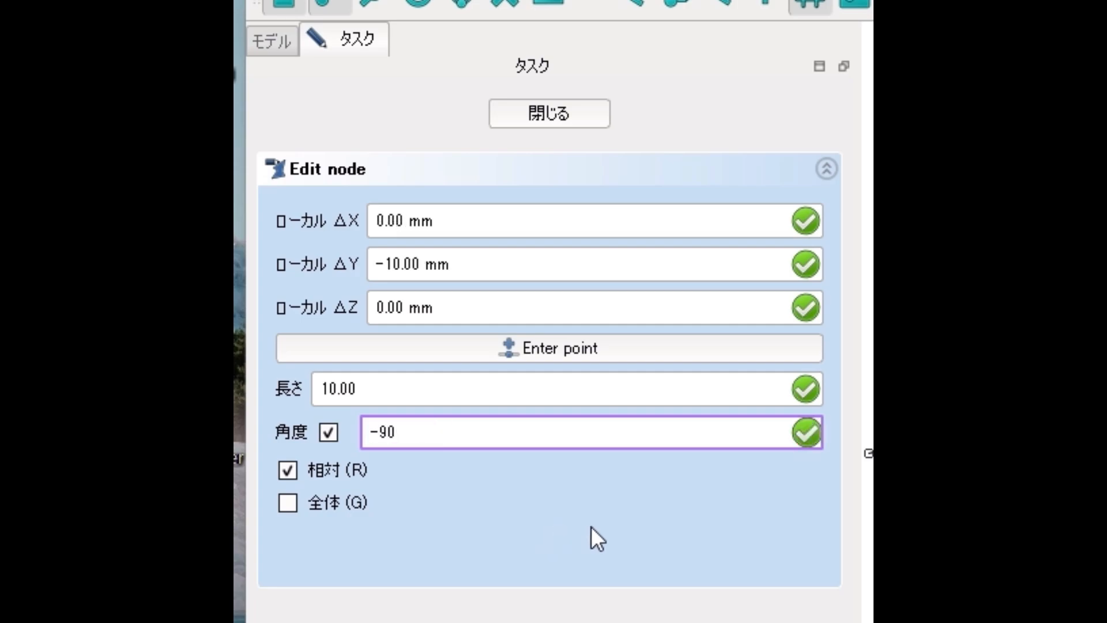
{"action": "key", "text": "Return"}
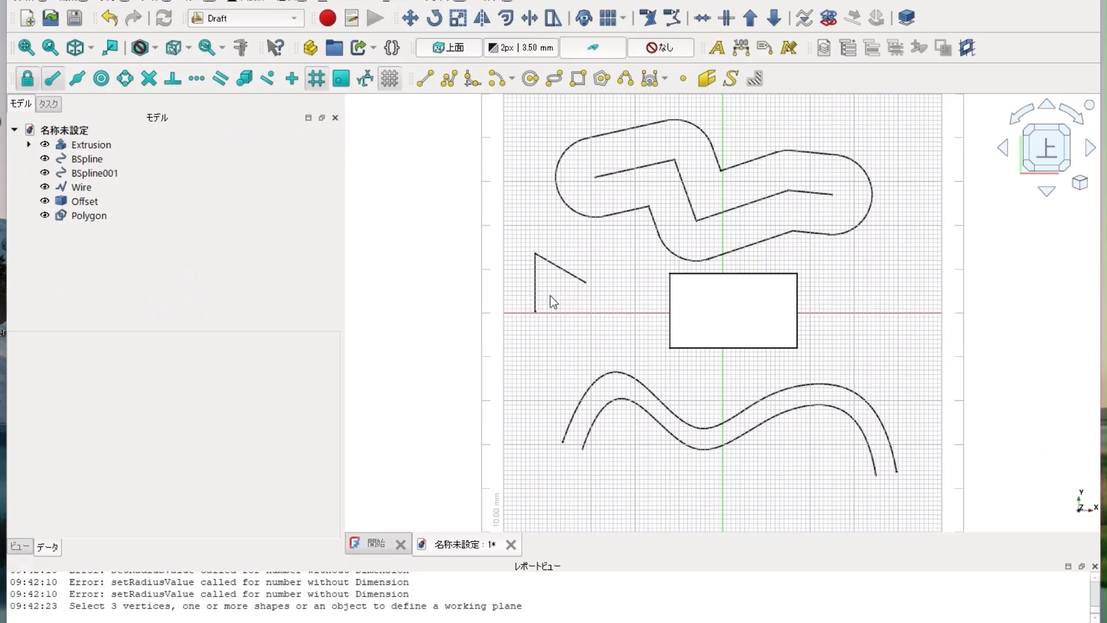
Step: Highlight the subelements of the triangular polygon and clear the selection
{"action": "left_click", "coordinate": [555, 296]}
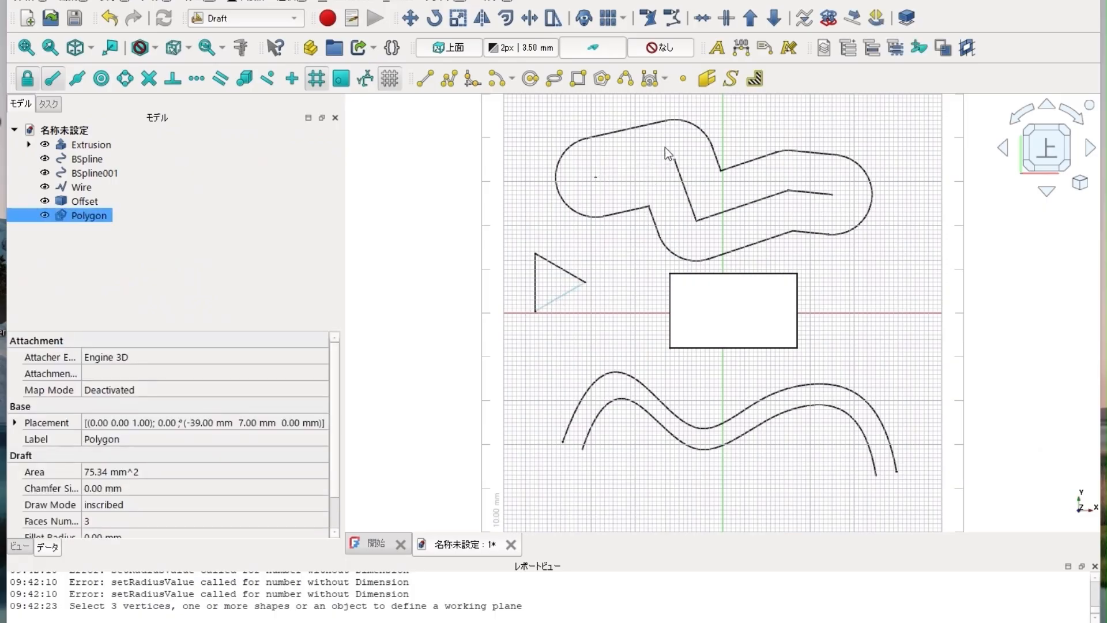
{"action": "left_click", "coordinate": [682, 20]}
{"action": "left_click", "coordinate": [565, 344]}
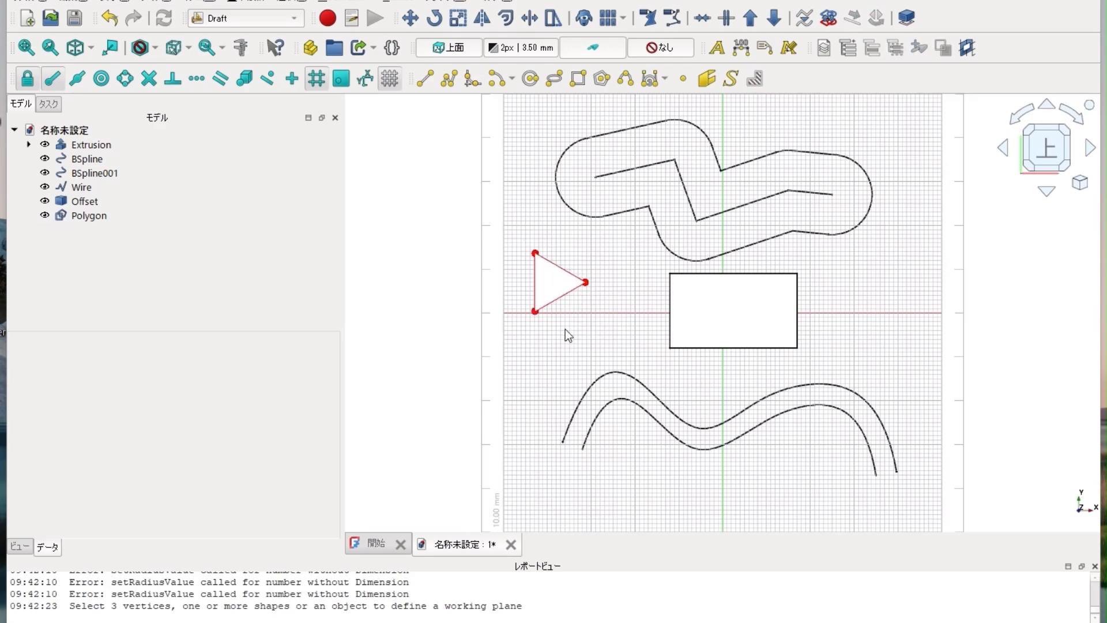
Step: Turn off the polygon's subelement highlight and highlight the subelements of the wire inside the rounded offset outline
{"action": "left_click", "coordinate": [681, 182]}
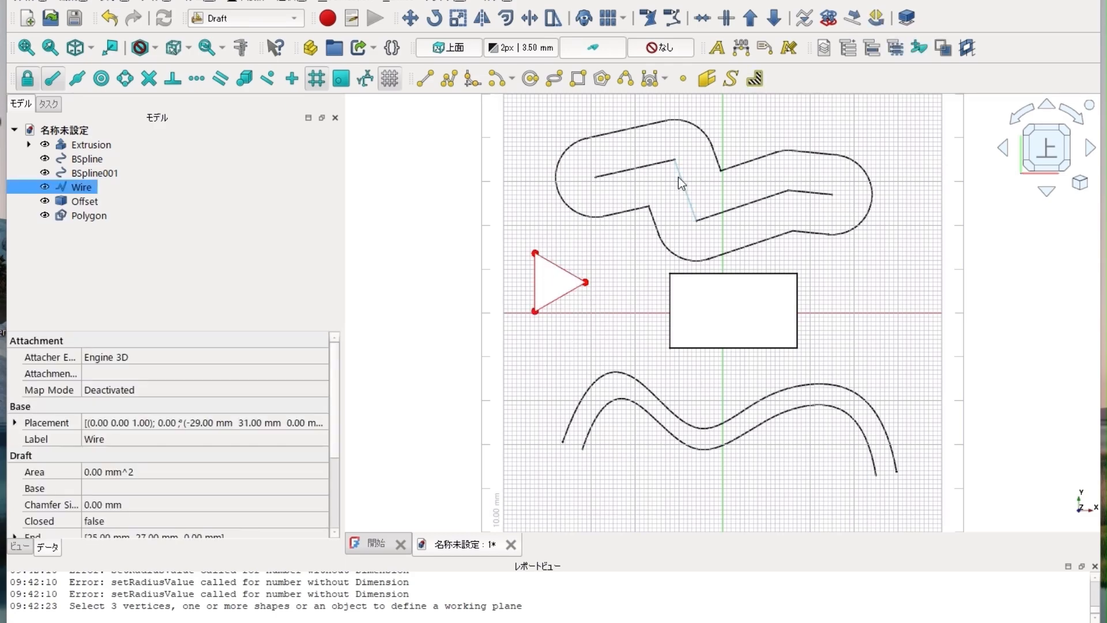
{"action": "left_click", "coordinate": [676, 18]}
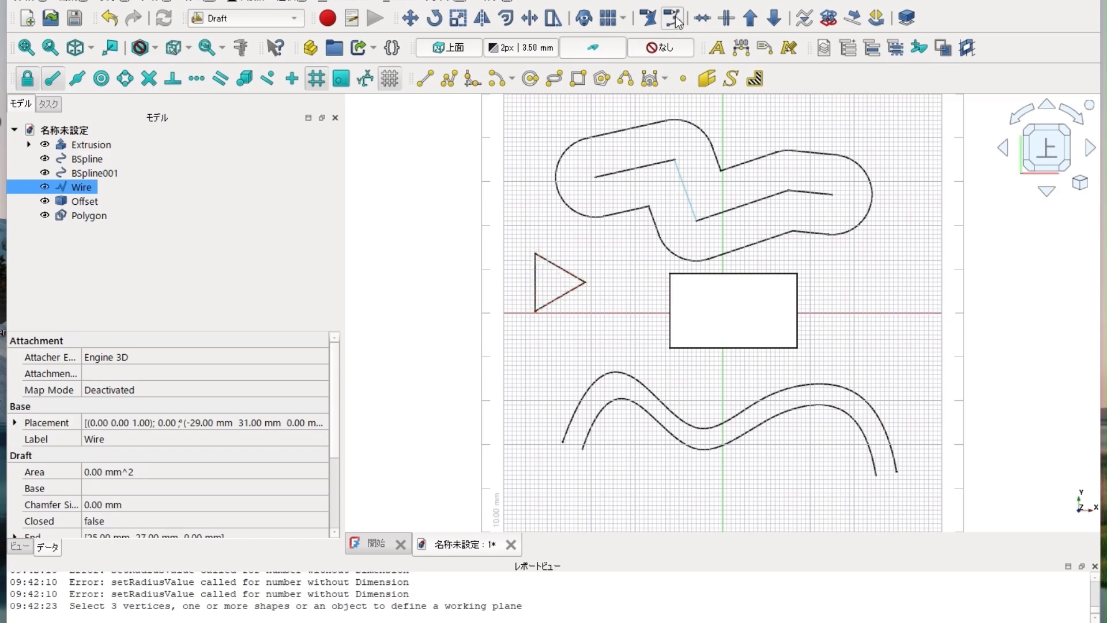
{"action": "left_click", "coordinate": [676, 19]}
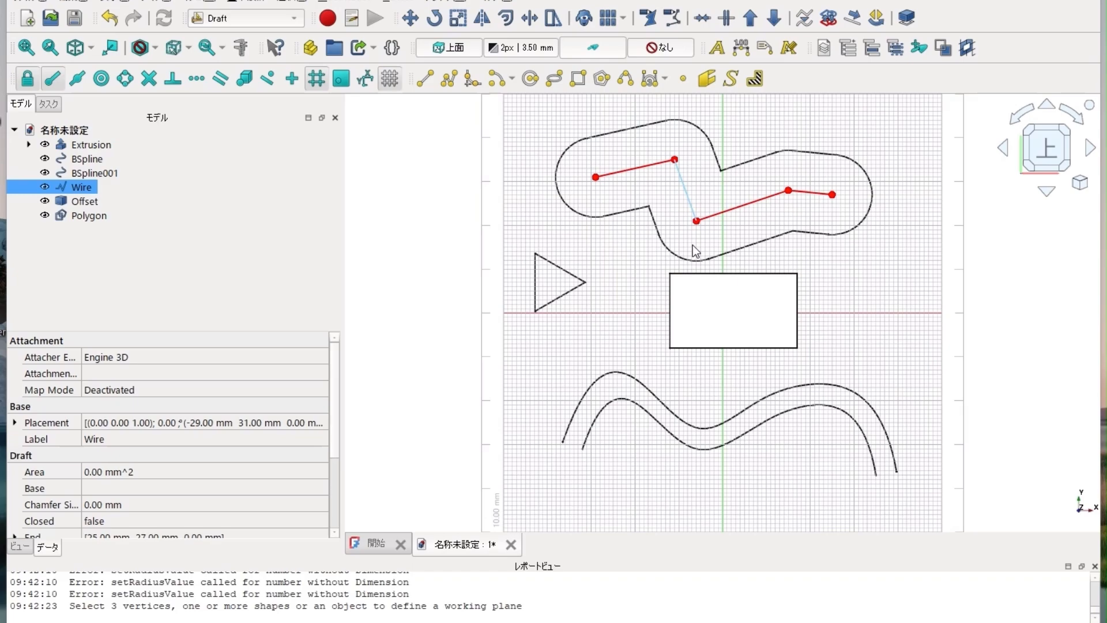
Step: Turn off the wire's subelement highlight, try the highlight on the rounded offset outline, and clear the selection
{"action": "left_click", "coordinate": [843, 277]}
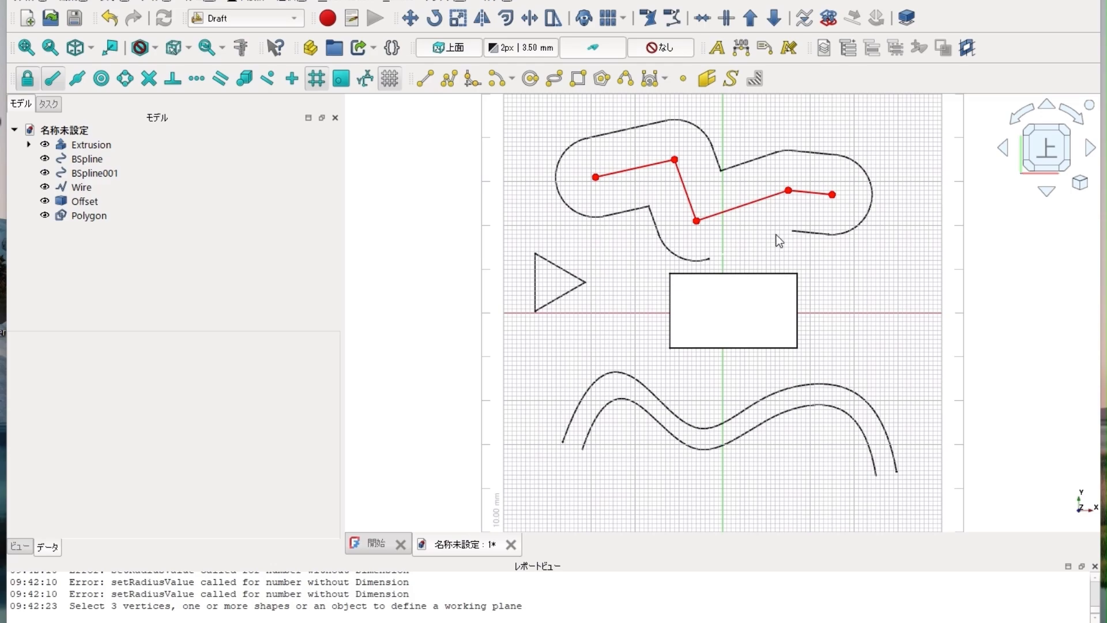
{"action": "left_click", "coordinate": [821, 239]}
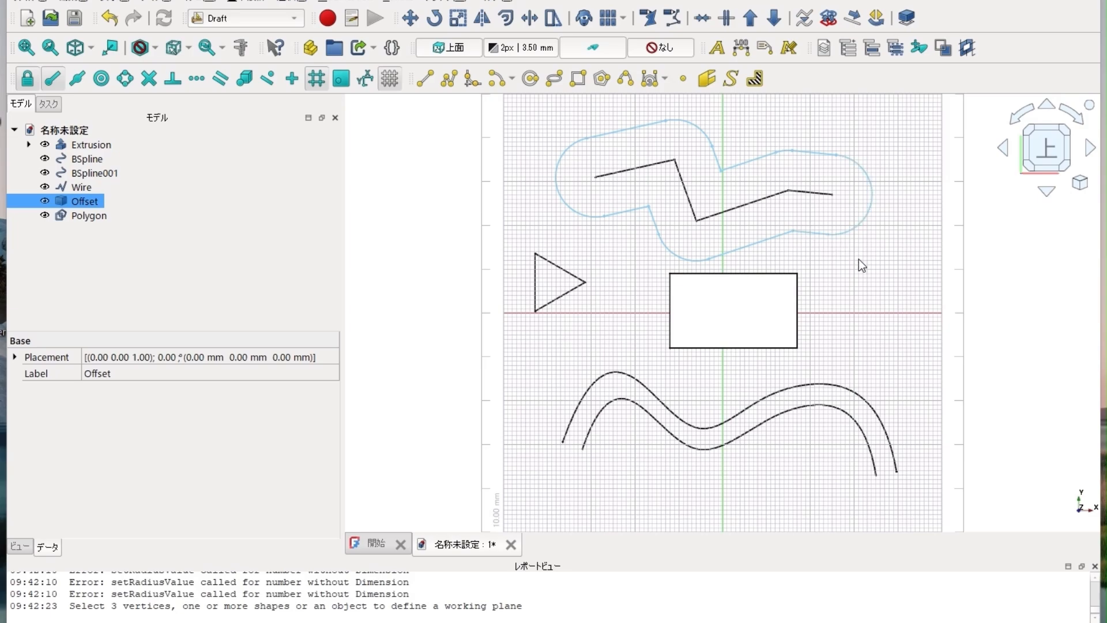
{"action": "left_click", "coordinate": [878, 291]}
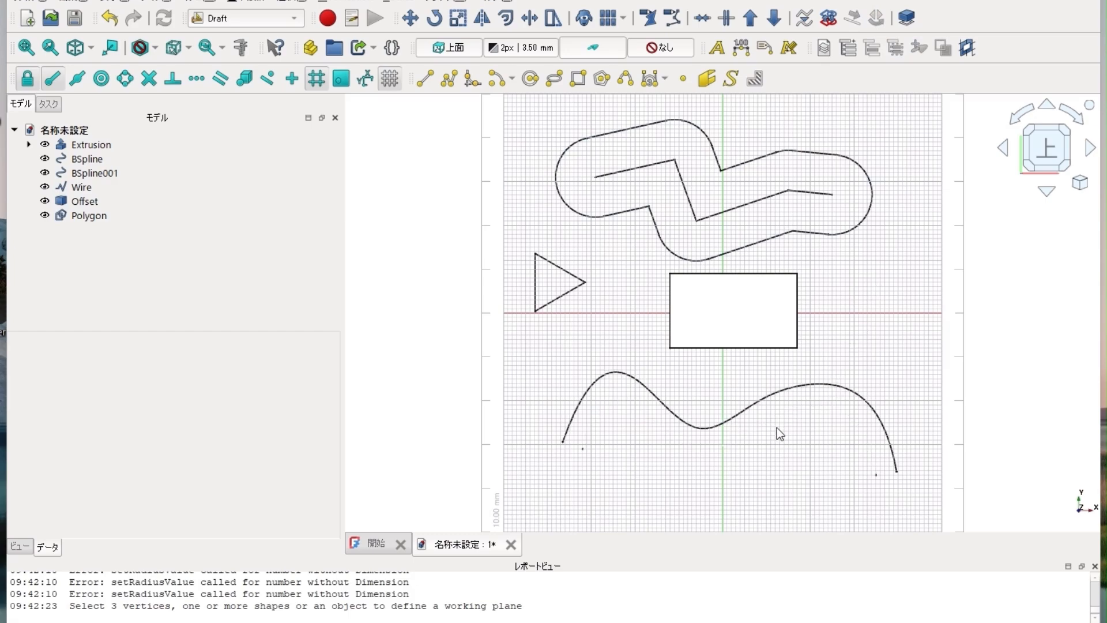
Step: Highlight the subelements of the upper B-spline curve and clear the selection
{"action": "left_click", "coordinate": [775, 399]}
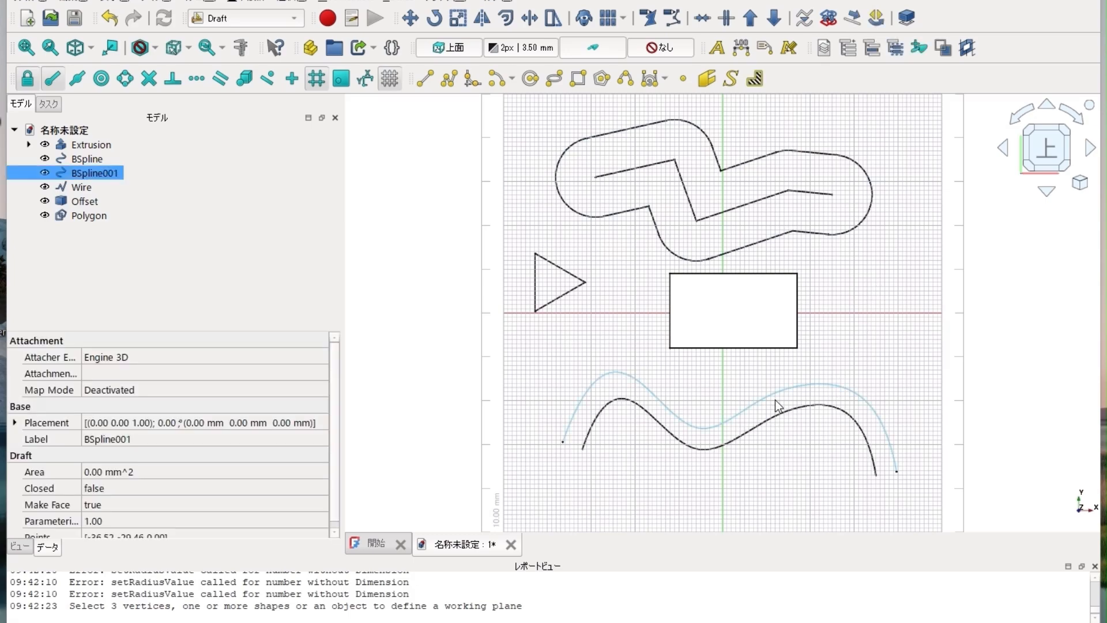
{"action": "left_click", "coordinate": [681, 17]}
{"action": "left_click", "coordinate": [885, 345]}
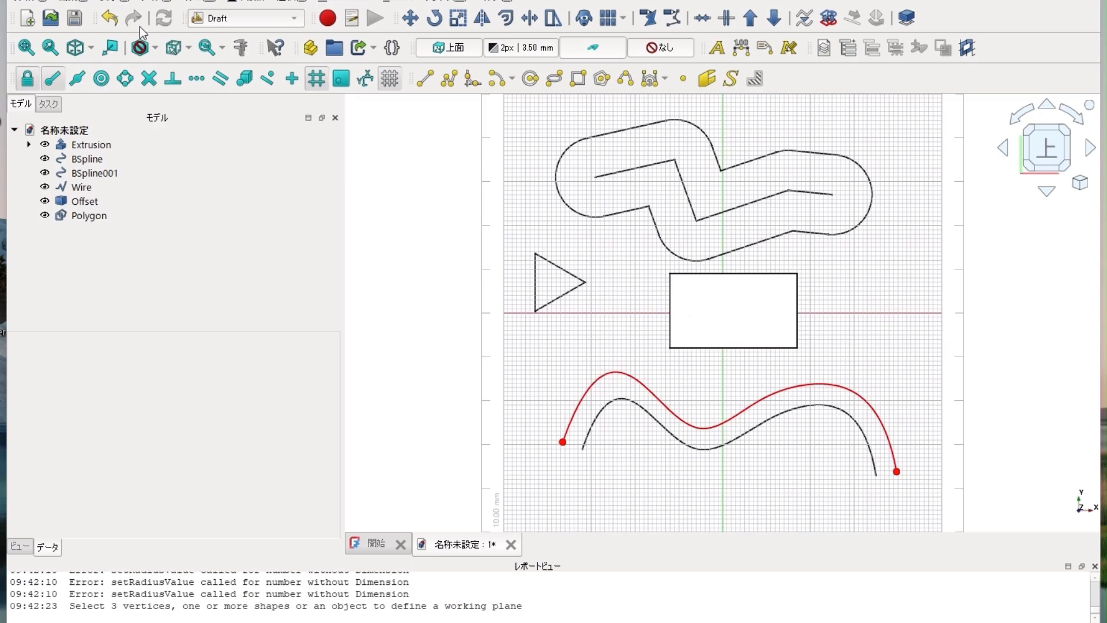
Step: In the isometric view, replace the B-spline's subelement highlight with one on the extruded box
{"action": "left_click", "coordinate": [75, 48]}
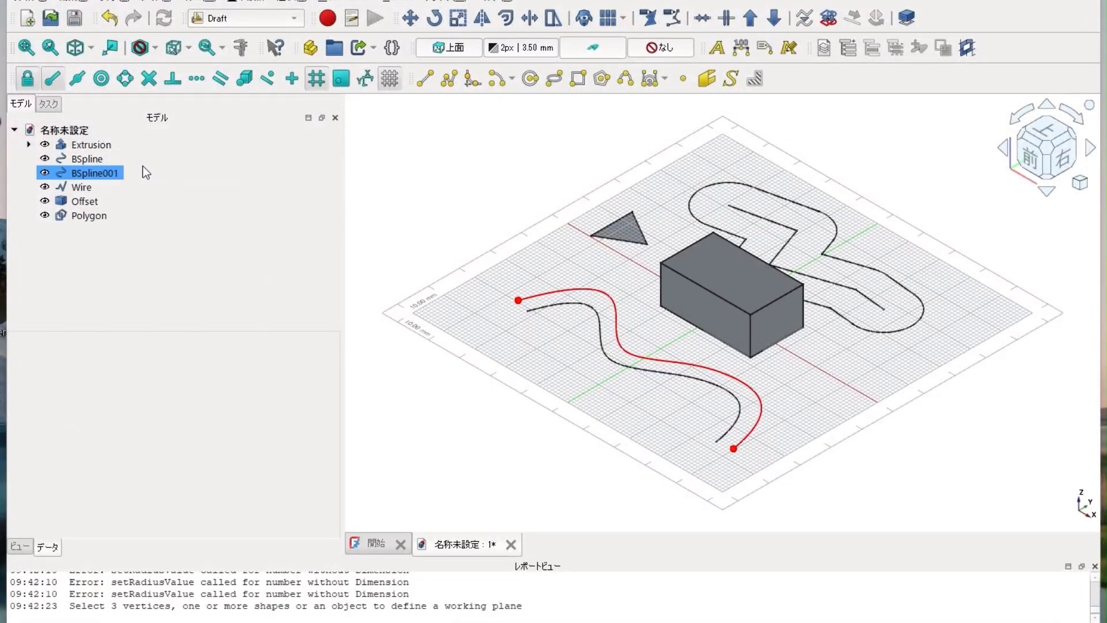
{"action": "left_click", "coordinate": [117, 161]}
{"action": "left_click", "coordinate": [101, 145]}
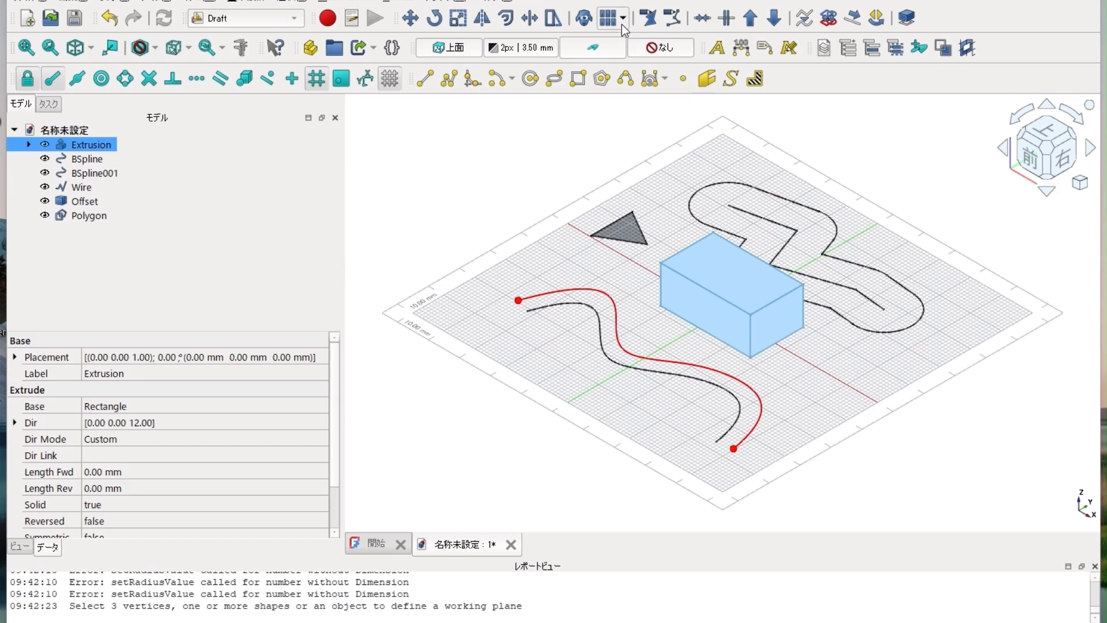
{"action": "left_click", "coordinate": [672, 18]}
{"action": "left_click", "coordinate": [672, 18]}
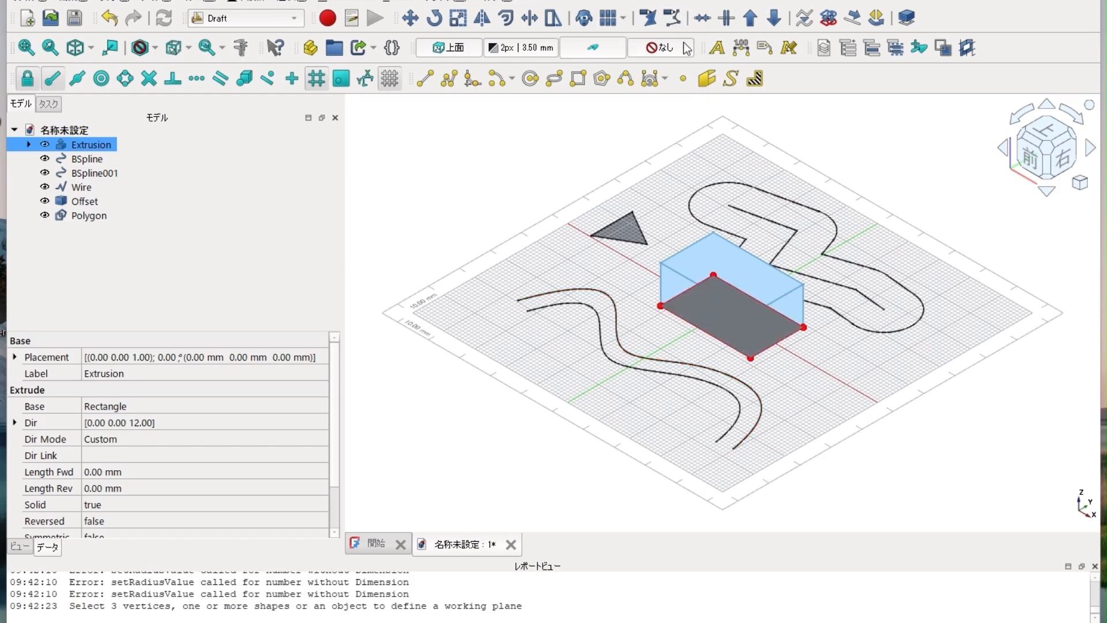
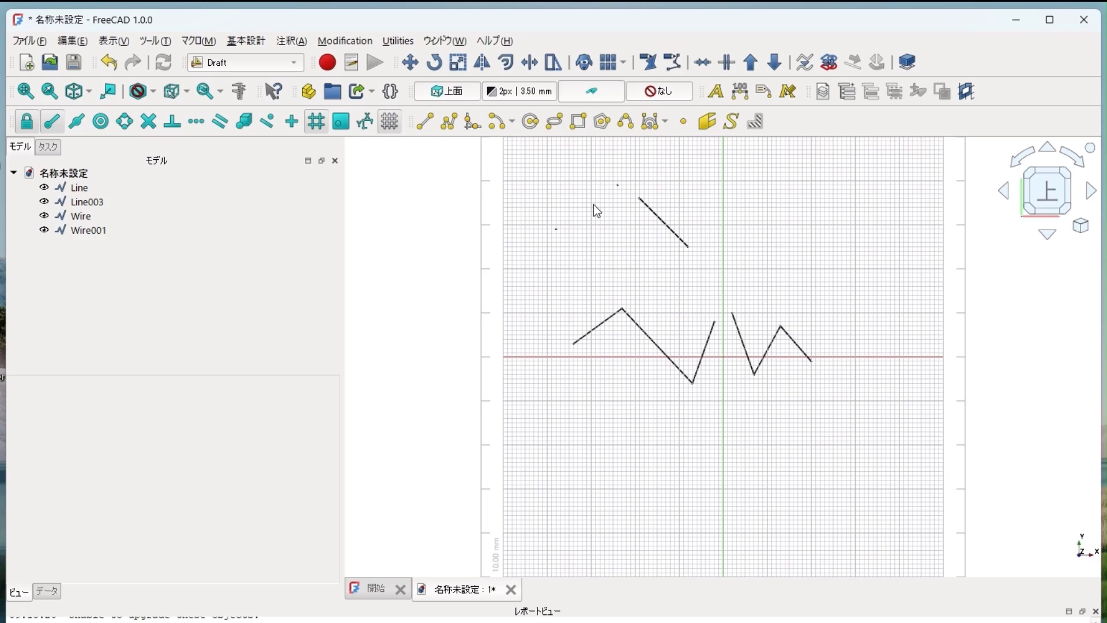
Step: Identify the two separate upper lines by selecting them in the drawing and the model tree, and clear the selection
{"action": "left_click", "coordinate": [594, 205]}
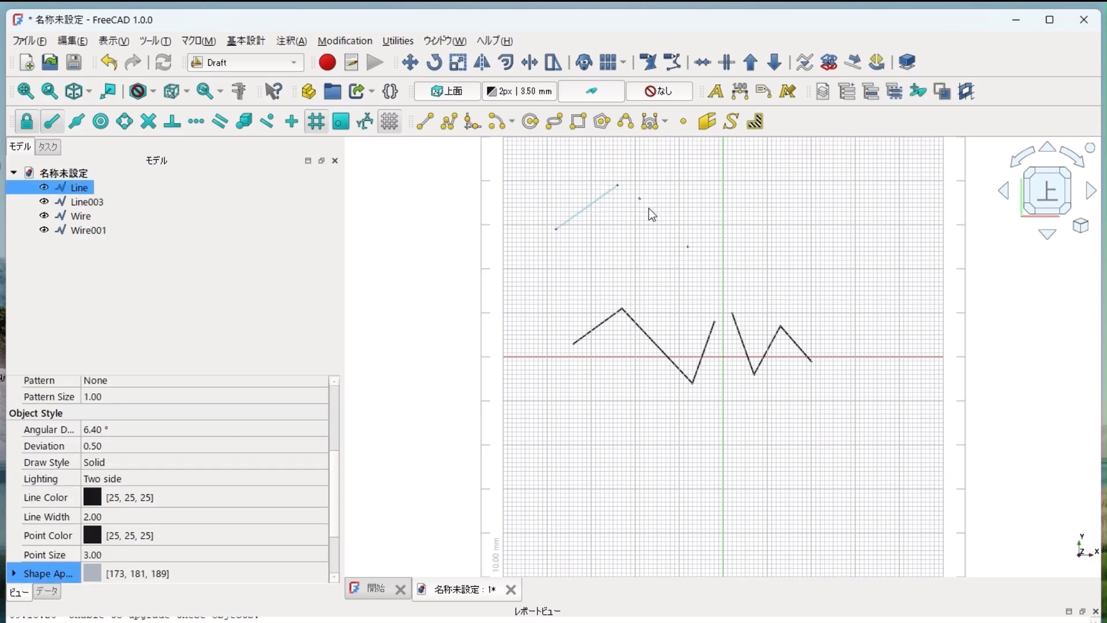
{"action": "left_click", "coordinate": [649, 209]}
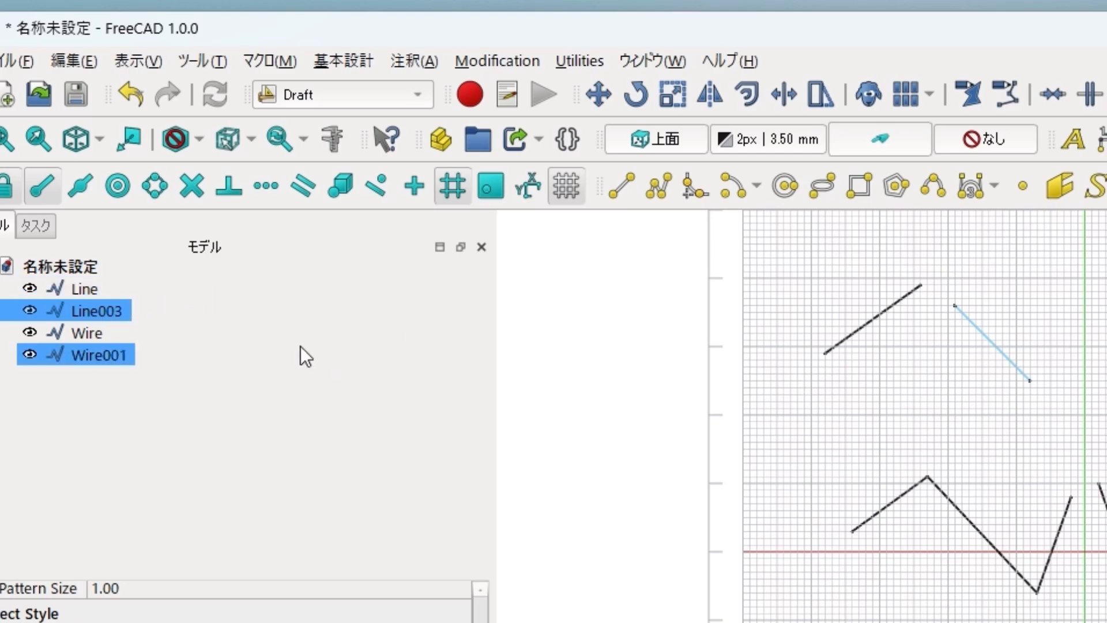
{"action": "left_click", "coordinate": [78, 283], "text": "shift"}
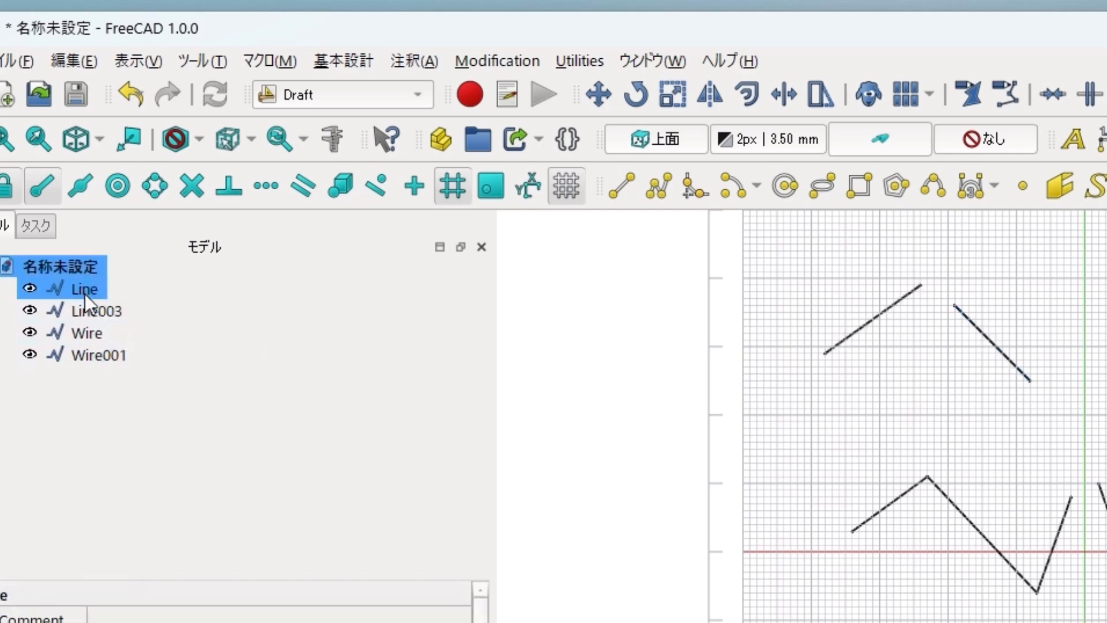
{"action": "left_click_drag", "start_coordinate": [88, 297], "coordinate": [99, 305]}
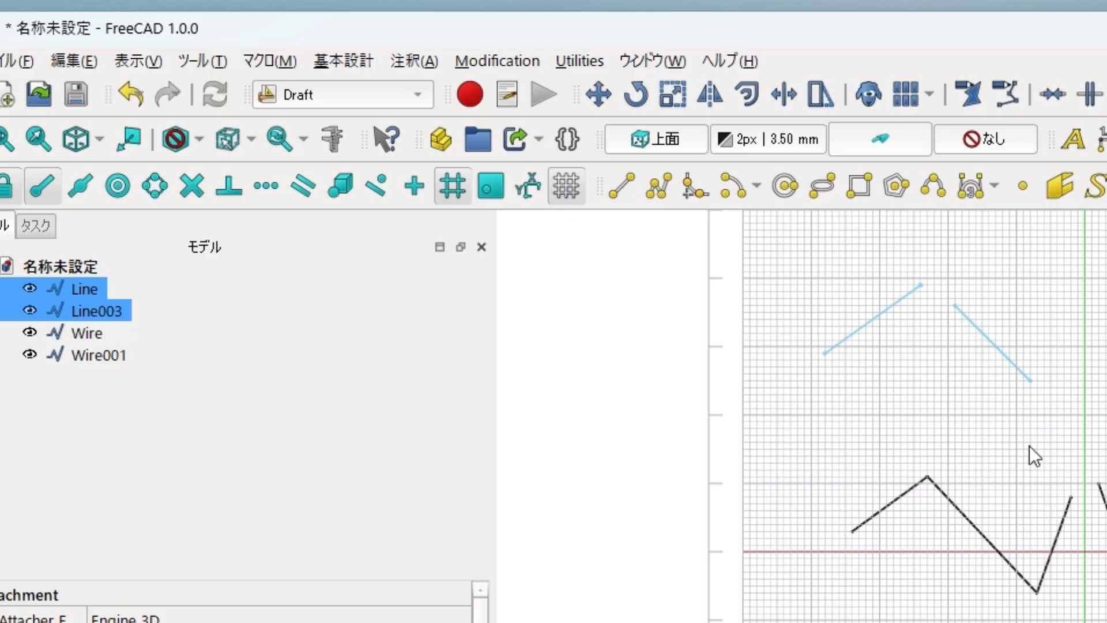
{"action": "left_click", "coordinate": [1030, 445]}
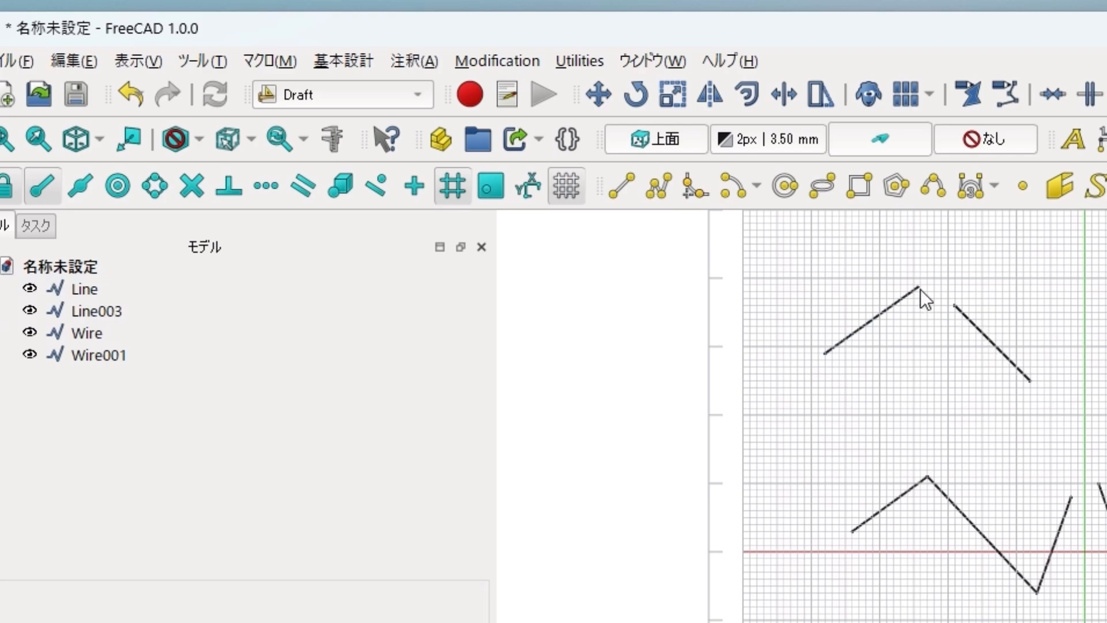
Step: Move the upper endpoint of the descending line onto the neighbouring line's upper end and join the two lines
{"action": "left_click", "coordinate": [959, 316]}
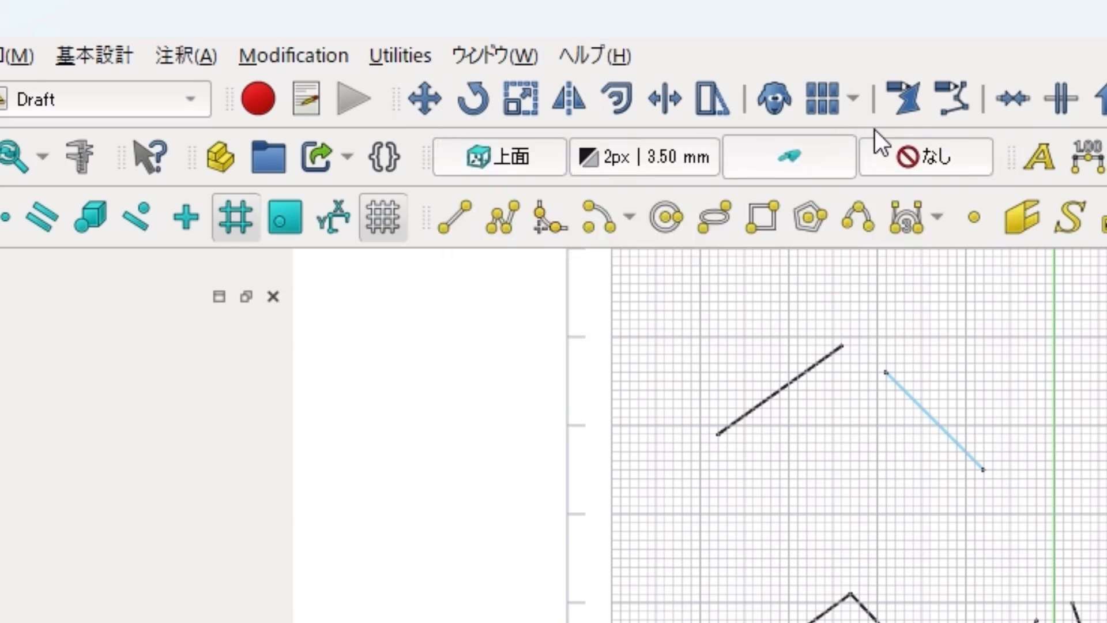
{"action": "left_click", "coordinate": [906, 99]}
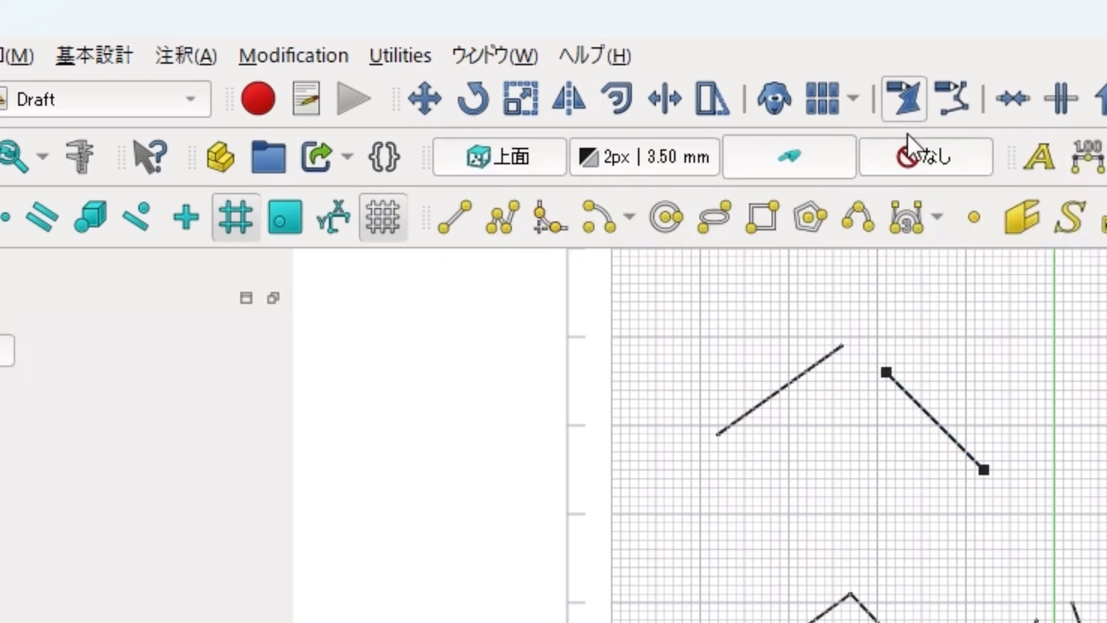
{"action": "left_click", "coordinate": [884, 372]}
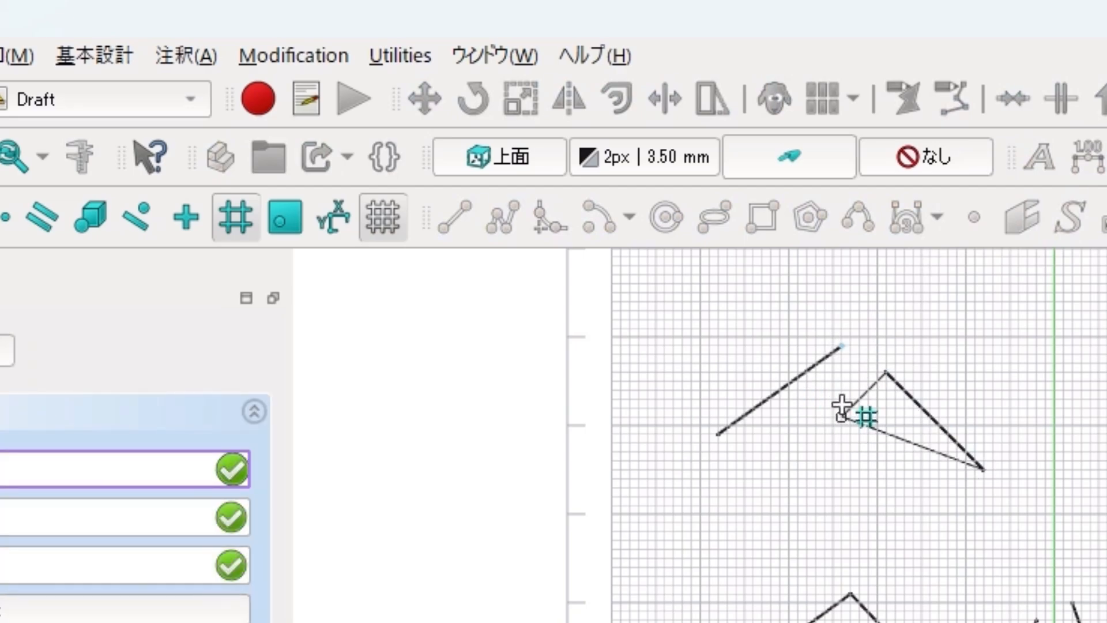
{"action": "left_click", "coordinate": [840, 346]}
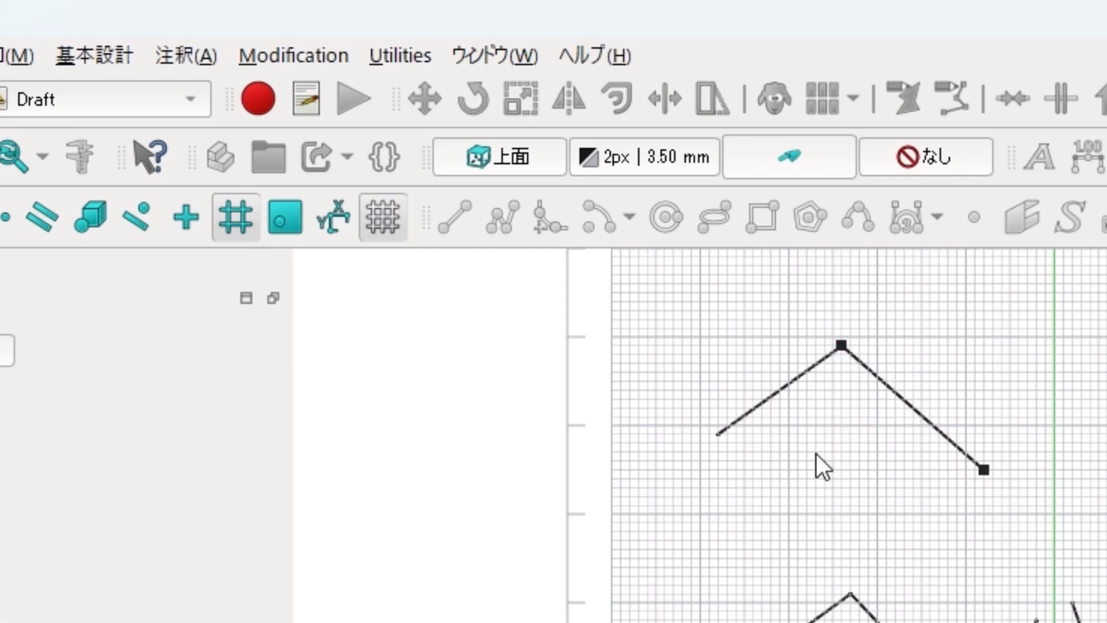
{"action": "left_click", "coordinate": [102, 278]}
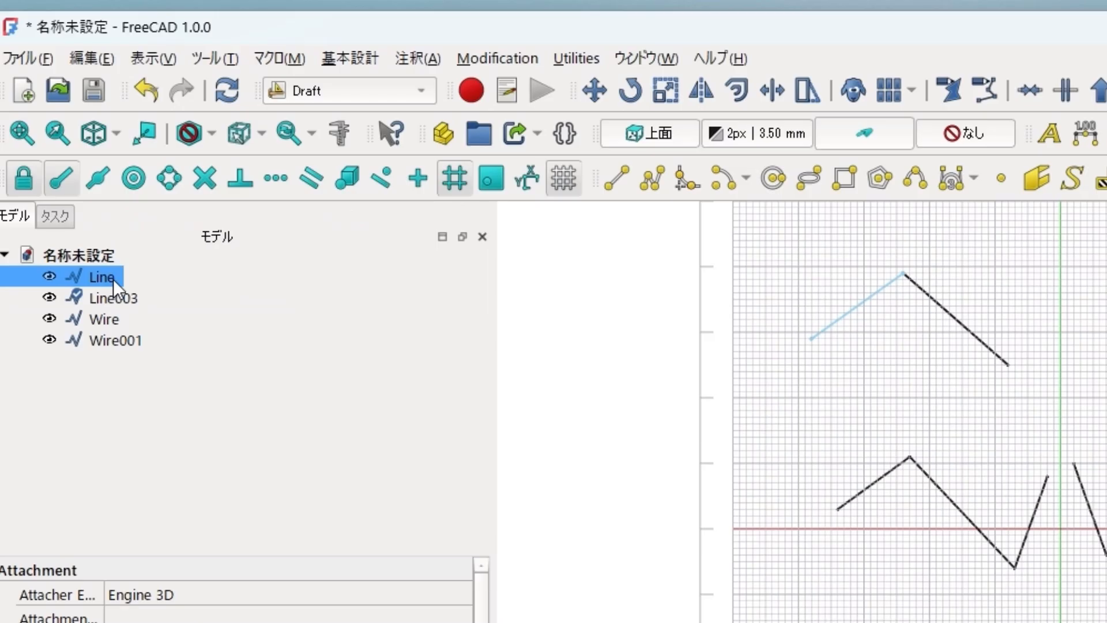
{"action": "left_click", "coordinate": [115, 298], "text": "ctrl"}
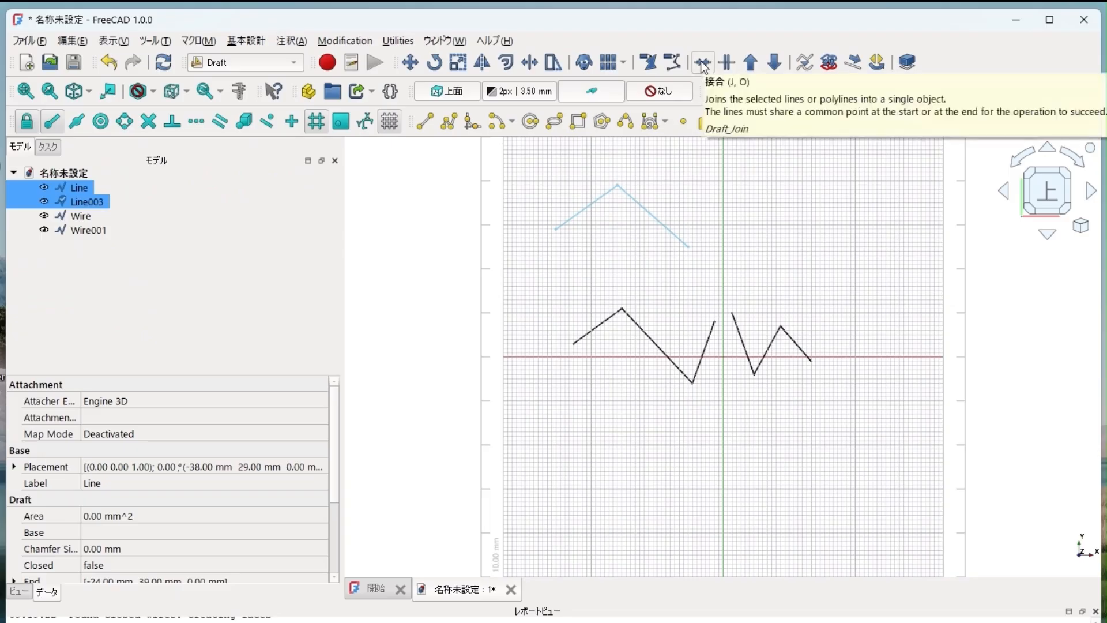
{"action": "left_click", "coordinate": [702, 63]}
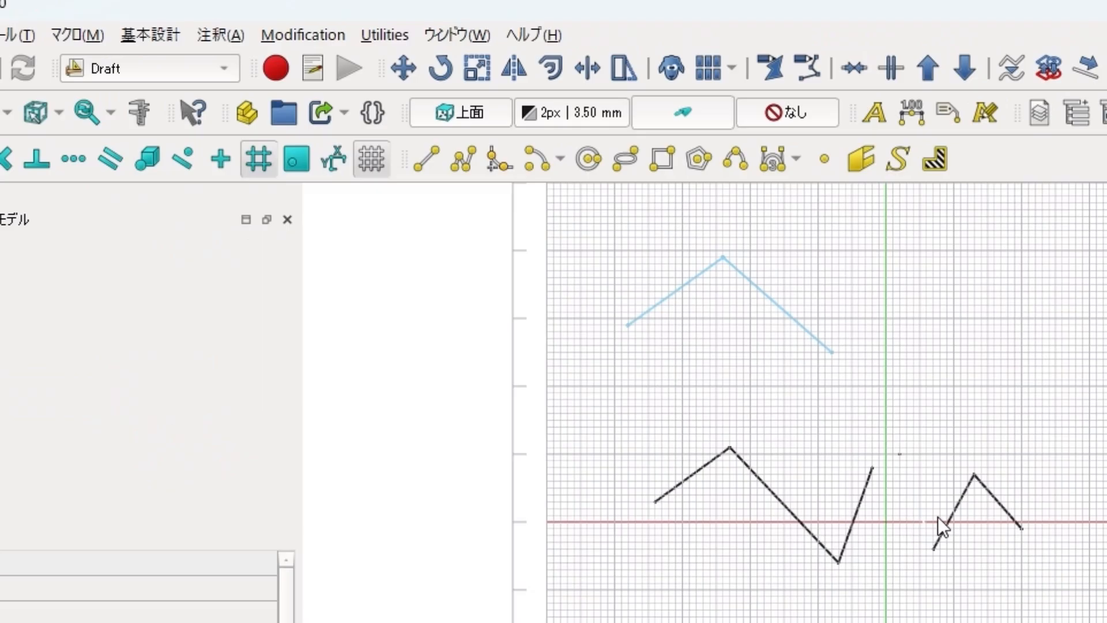
Step: Move the upper-left endpoint of the right zigzag wire onto the left wire's end and join the two wires
{"action": "left_click", "coordinate": [931, 547]}
{"action": "left_click", "coordinate": [925, 514]}
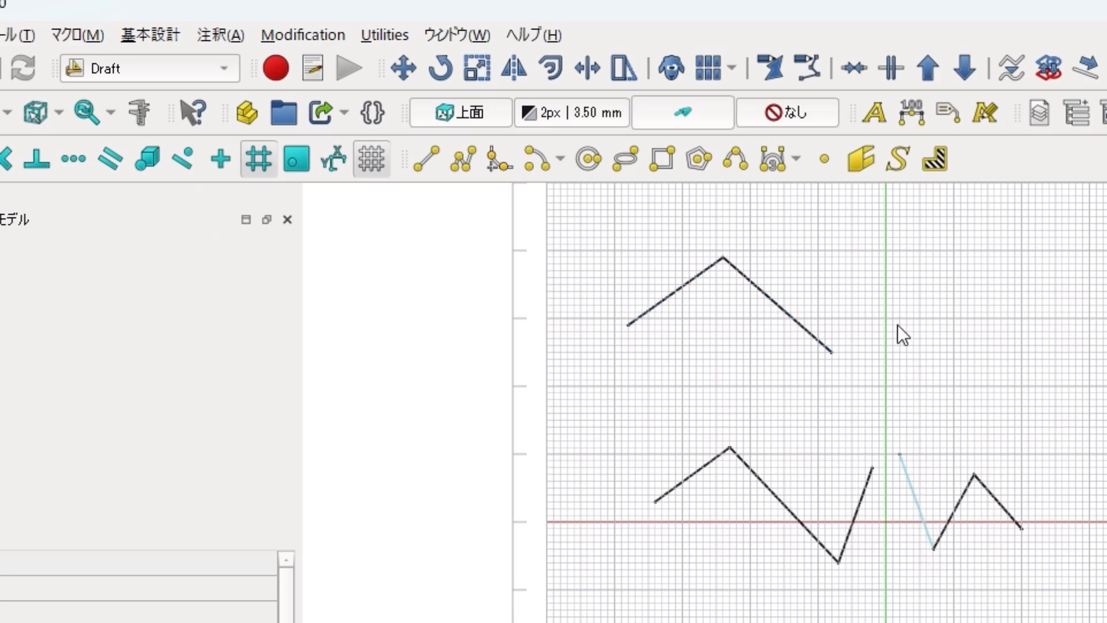
{"action": "left_click", "coordinate": [774, 73]}
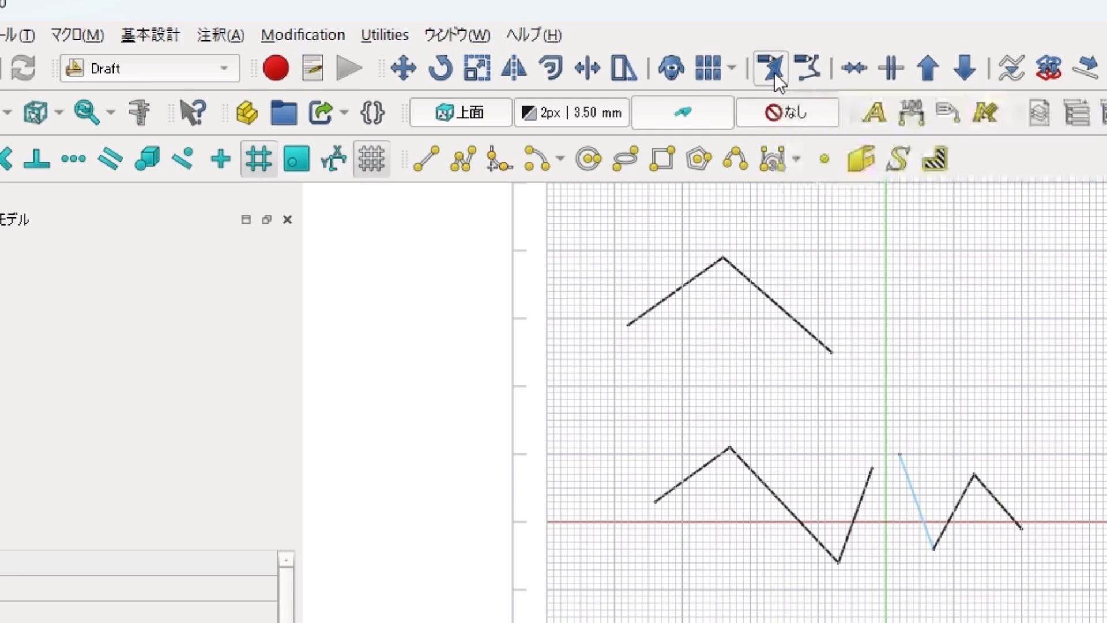
{"action": "left_click", "coordinate": [901, 456]}
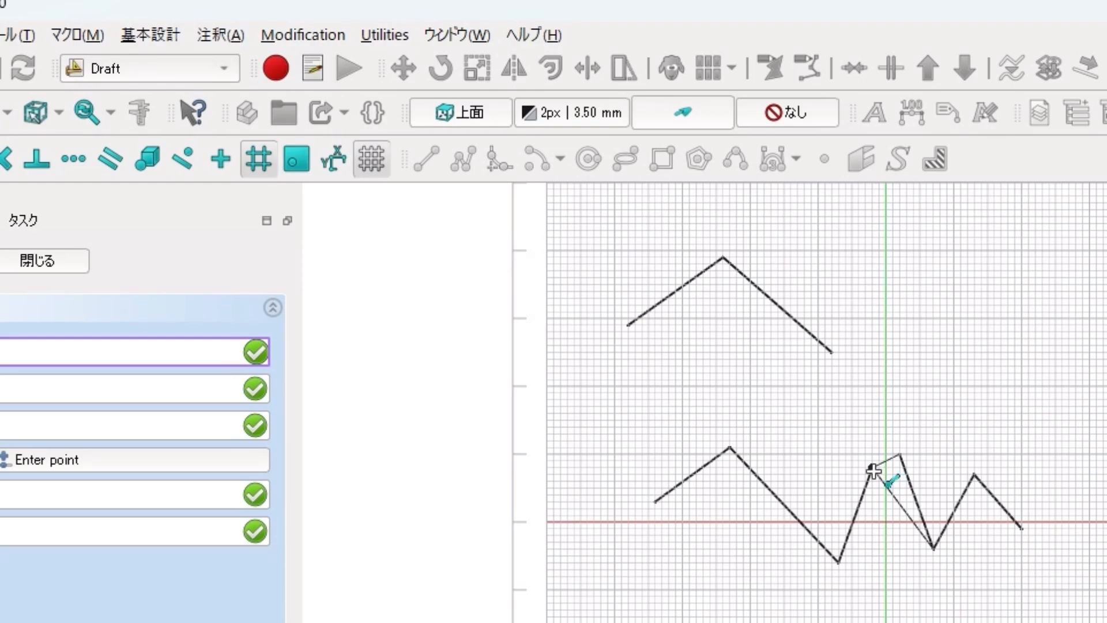
{"action": "left_click", "coordinate": [883, 473]}
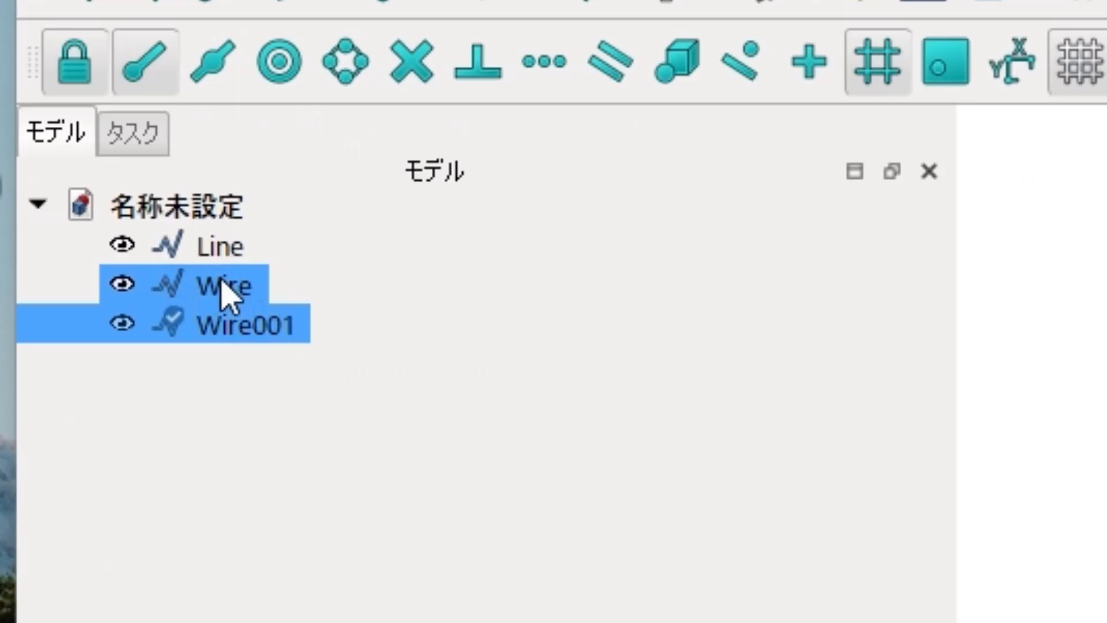
{"action": "left_click", "coordinate": [81, 203], "text": "ctrl"}
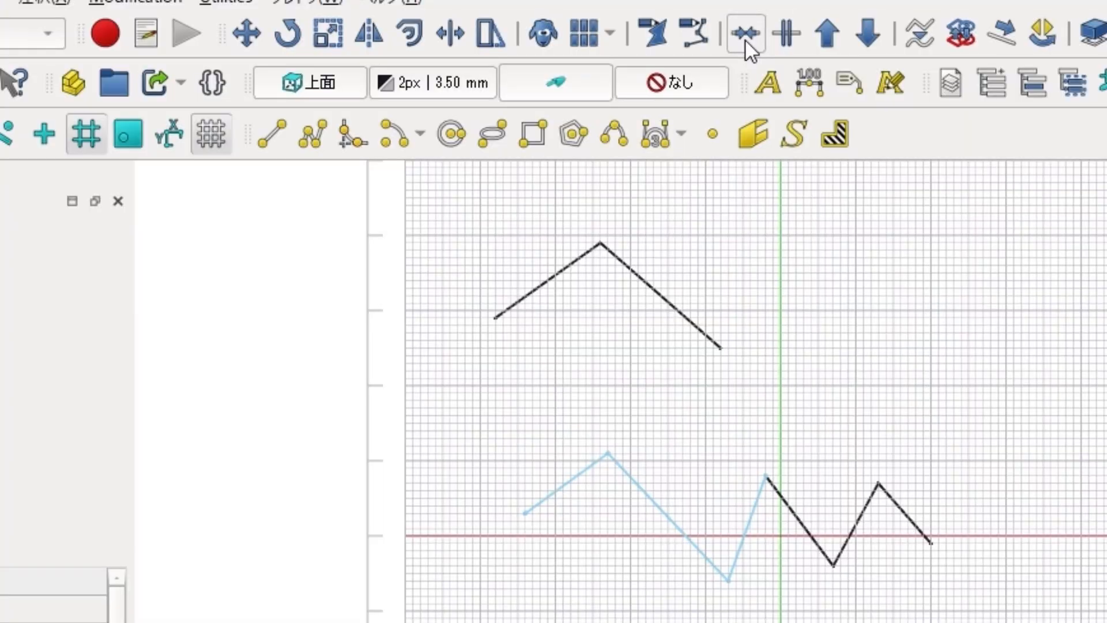
{"action": "left_click", "coordinate": [745, 39]}
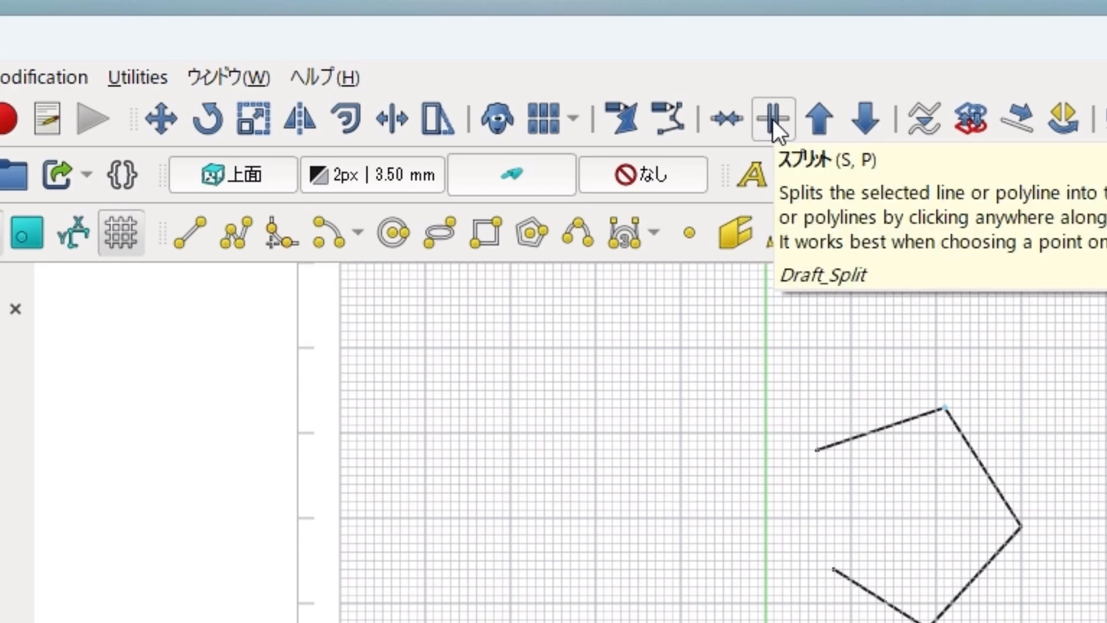
Step: Split the open five-point wire at its rightmost vertex and select the resulting pieces Wire and Wire001 in the model tree
{"action": "left_click", "coordinate": [728, 22]}
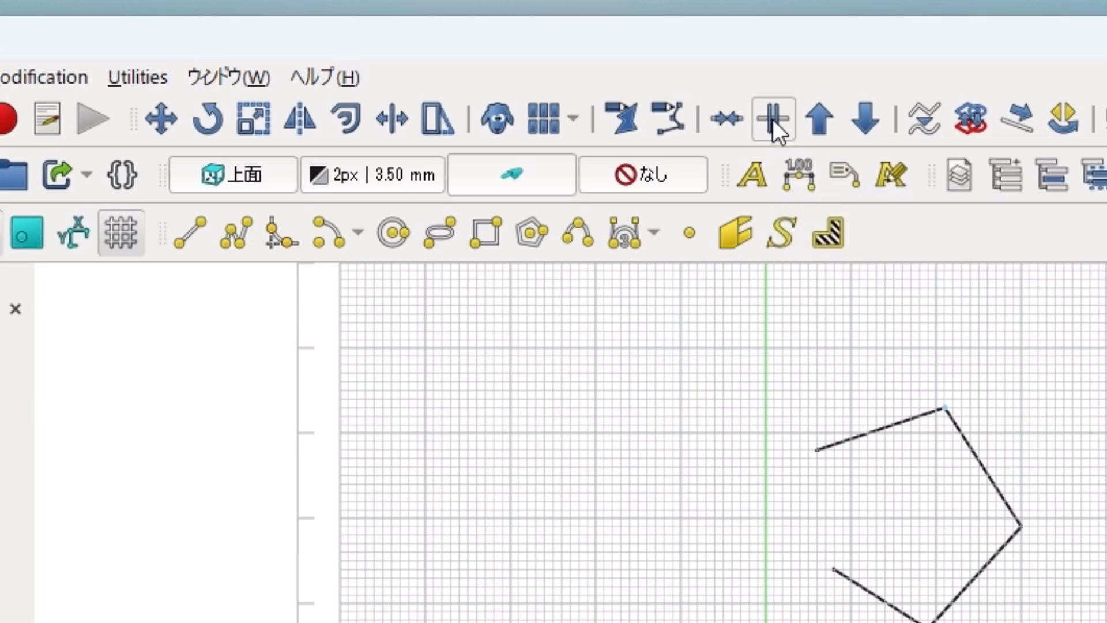
{"action": "left_click", "coordinate": [979, 502]}
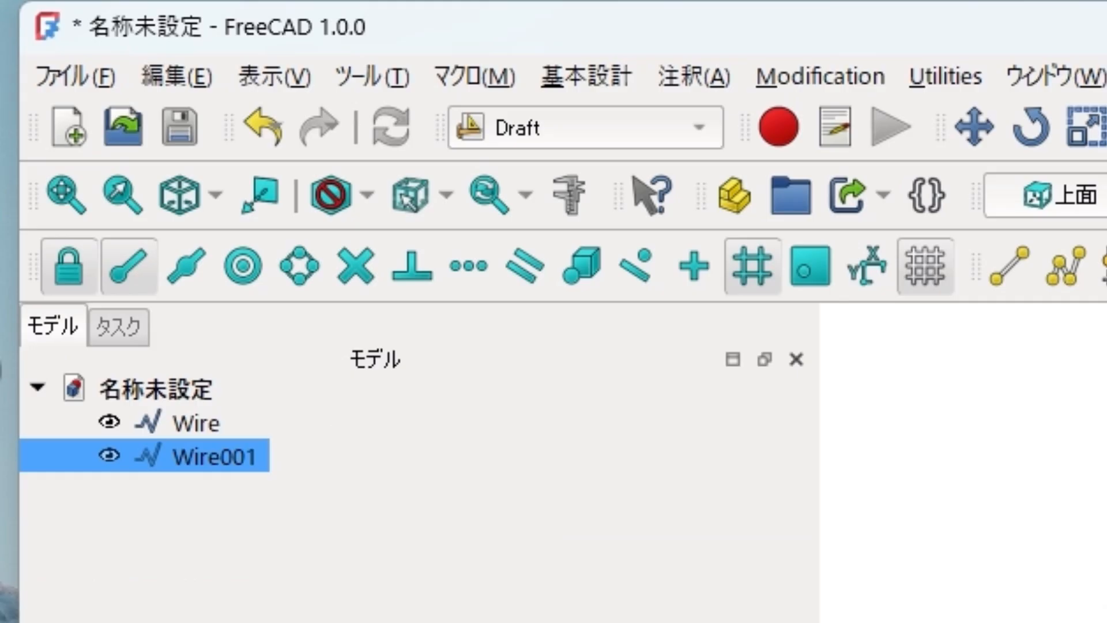
{"action": "left_click", "coordinate": [60, 148], "text": "ctrl"}
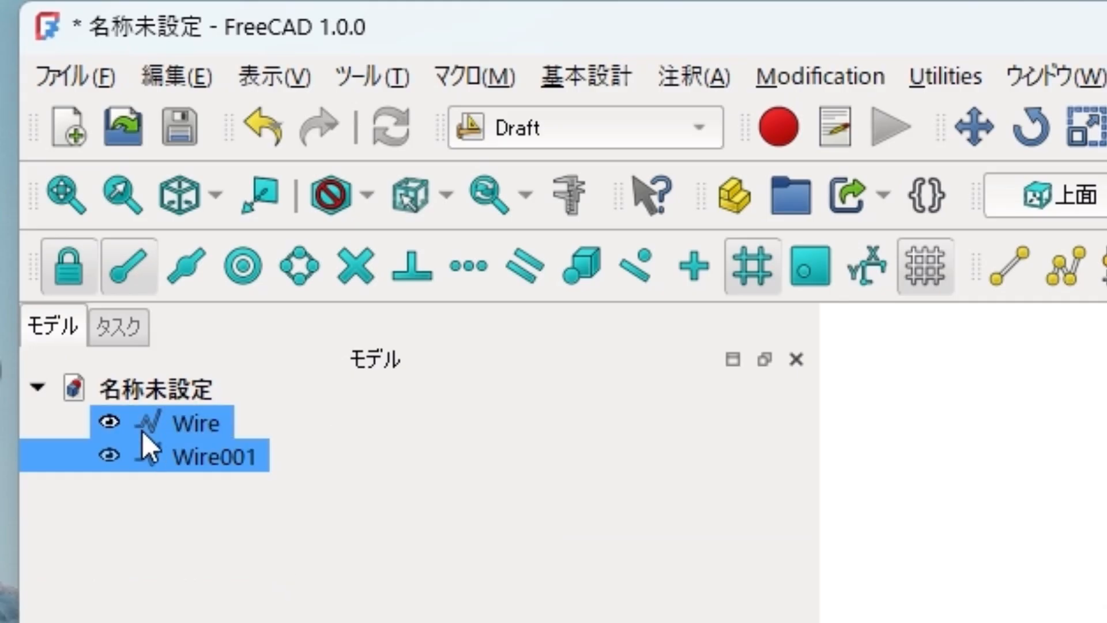
{"action": "left_click", "coordinate": [212, 433], "text": "ctrl"}
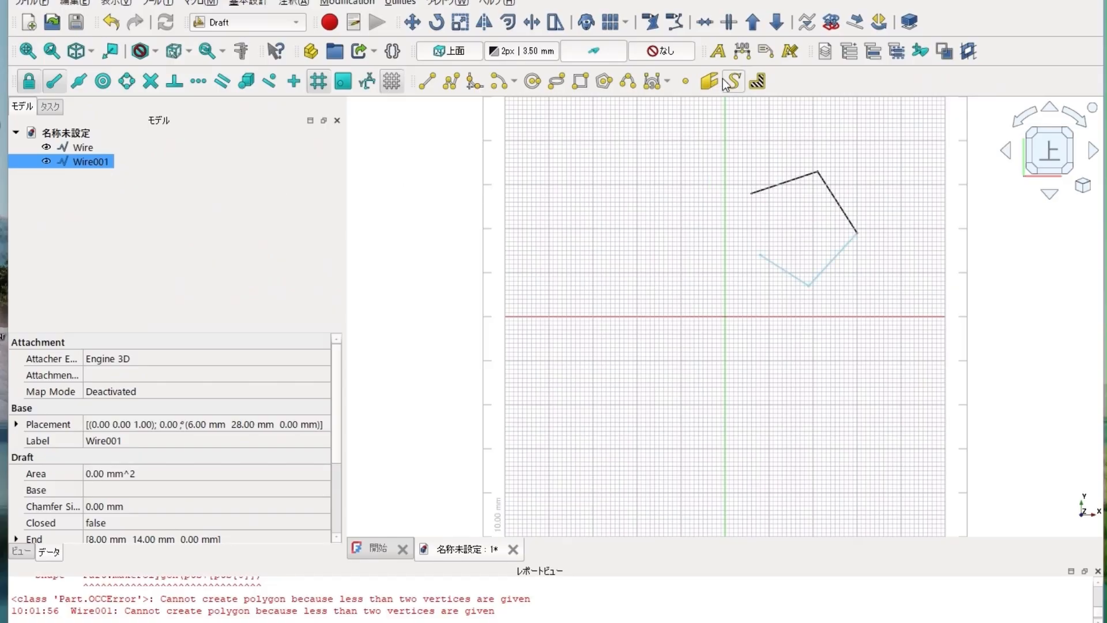
Step: Move the lower piece of the split wire down and to the left, using its lowest vertex as base point
{"action": "left_click", "coordinate": [412, 22]}
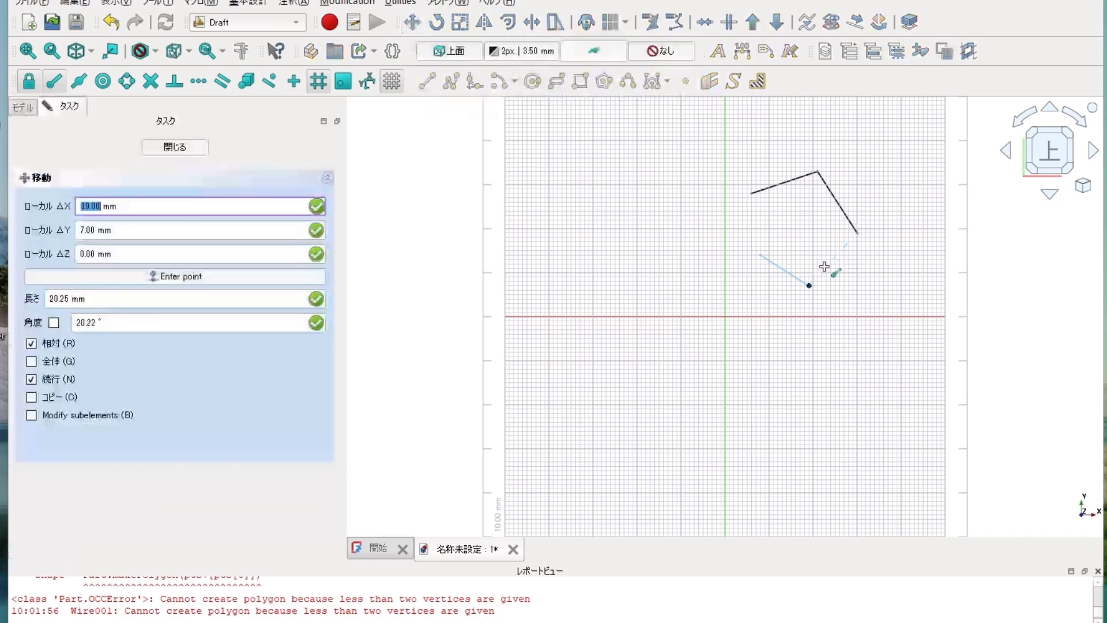
{"action": "left_click", "coordinate": [811, 286]}
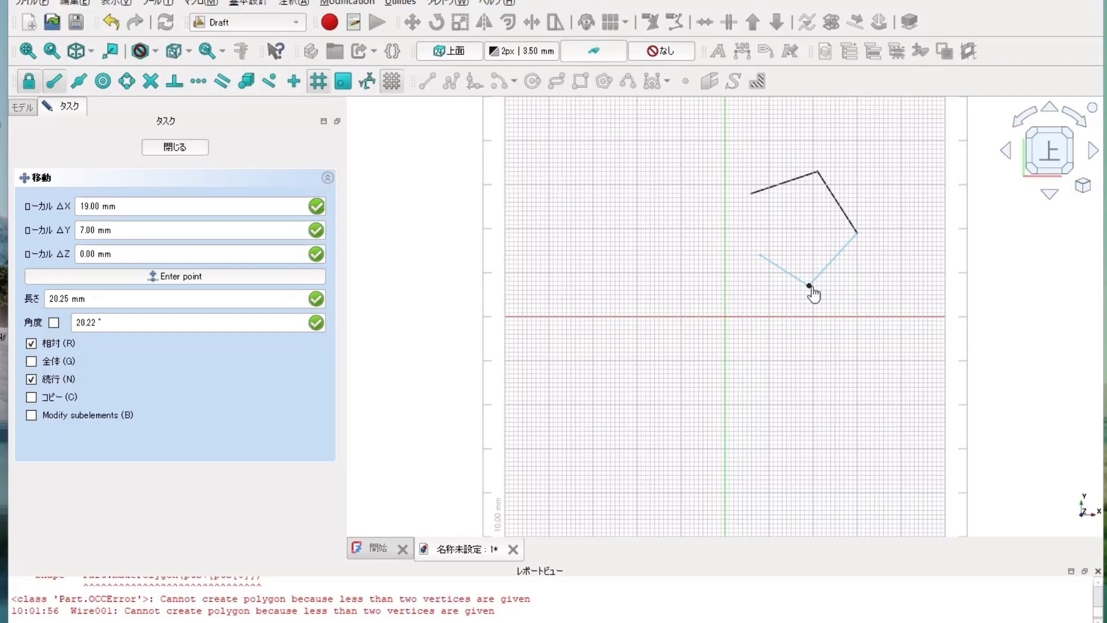
{"action": "left_click", "coordinate": [688, 340]}
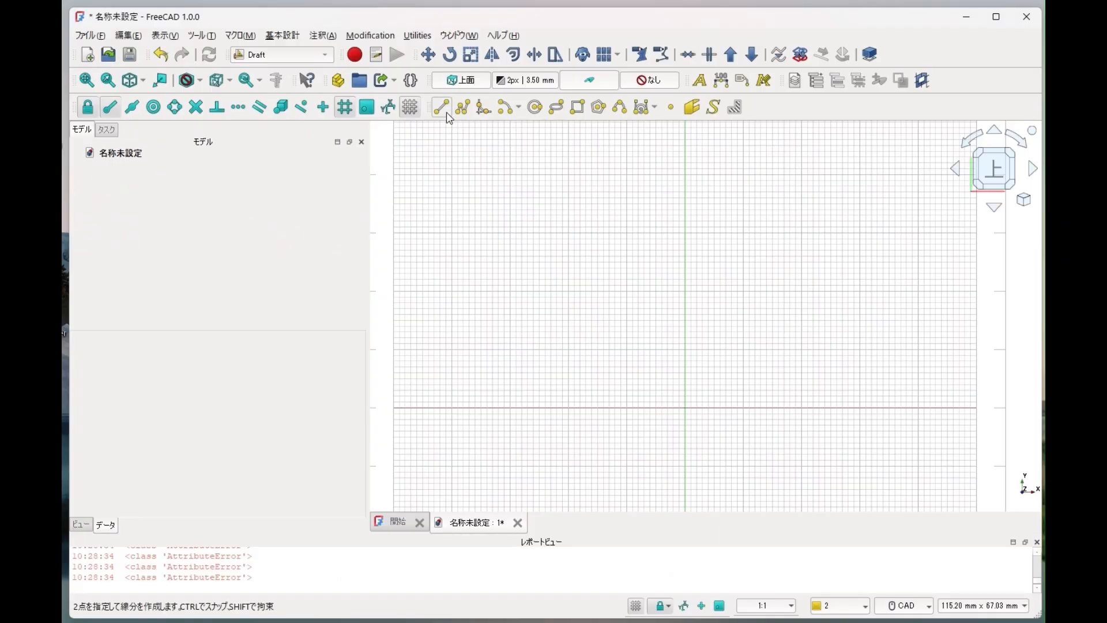
Step: Draw three lines forming a closed downward-pointing triangle with corners at about (-26.4, 32.8), (-8.5, 32.5) and (-18.3, 19.5) mm
{"action": "left_click", "coordinate": [240, 236]}
{"action": "left_click", "coordinate": [531, 217]}
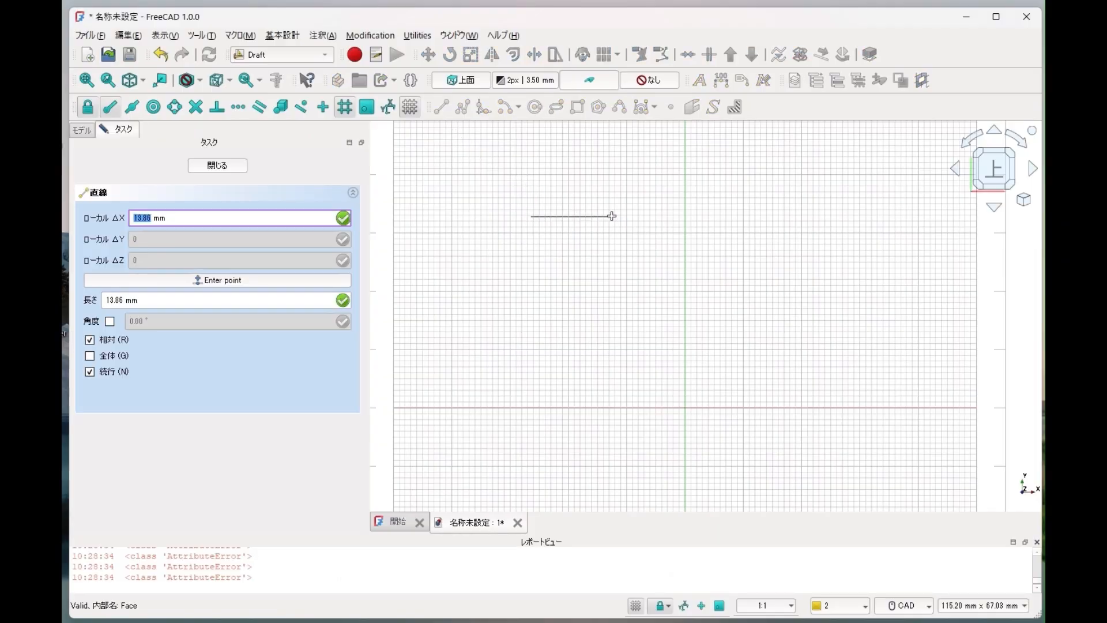
{"action": "left_click", "coordinate": [635, 217]}
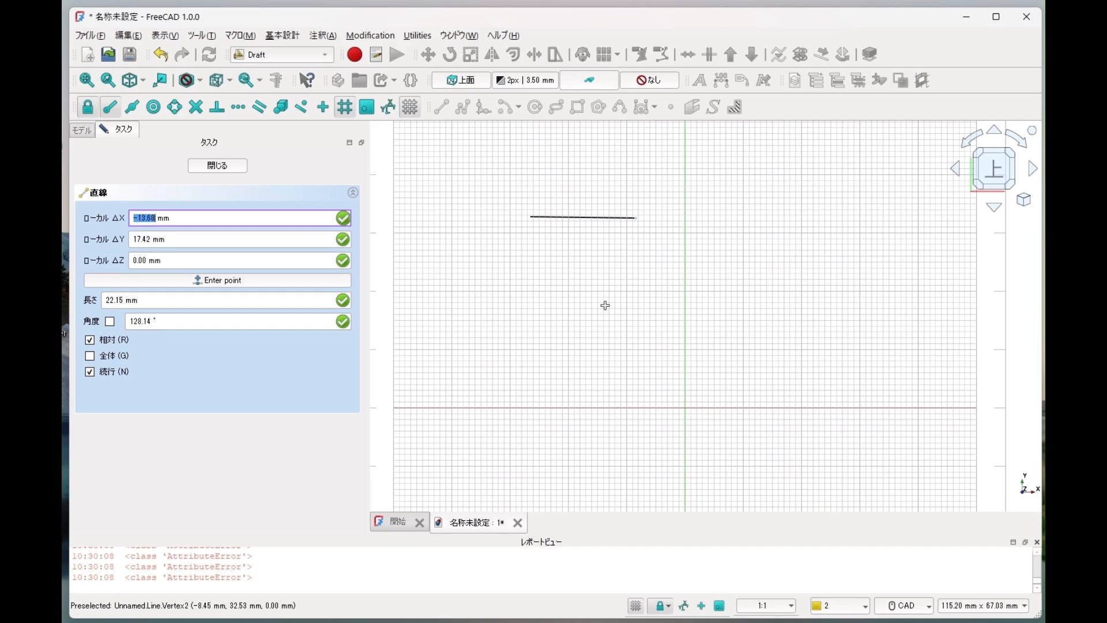
{"action": "left_click", "coordinate": [637, 219]}
{"action": "left_click", "coordinate": [580, 294]}
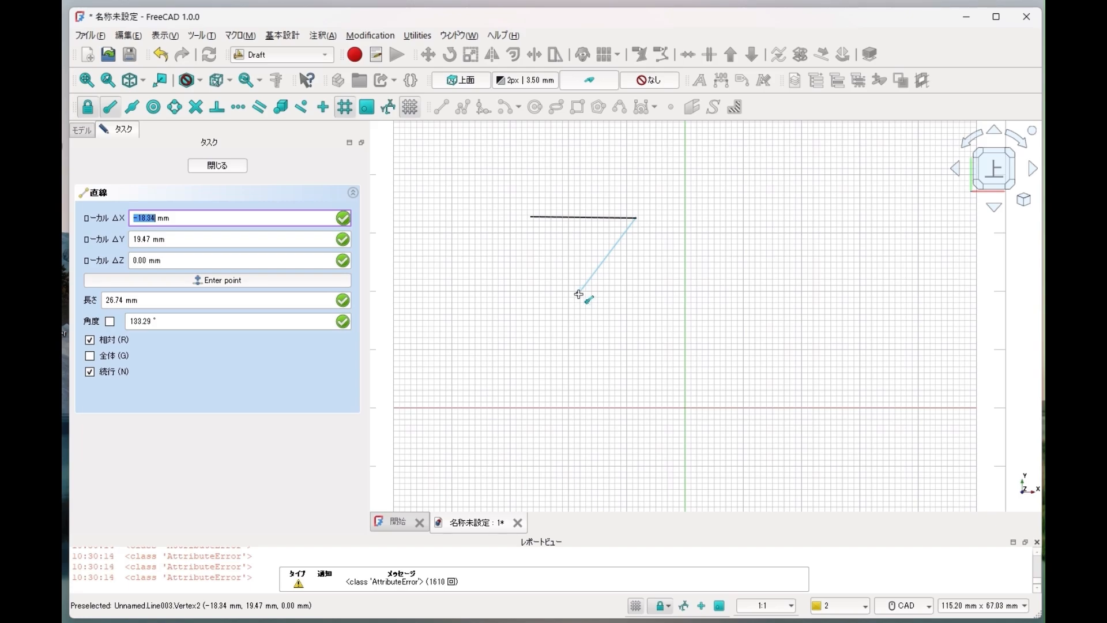
{"action": "left_click", "coordinate": [578, 294]}
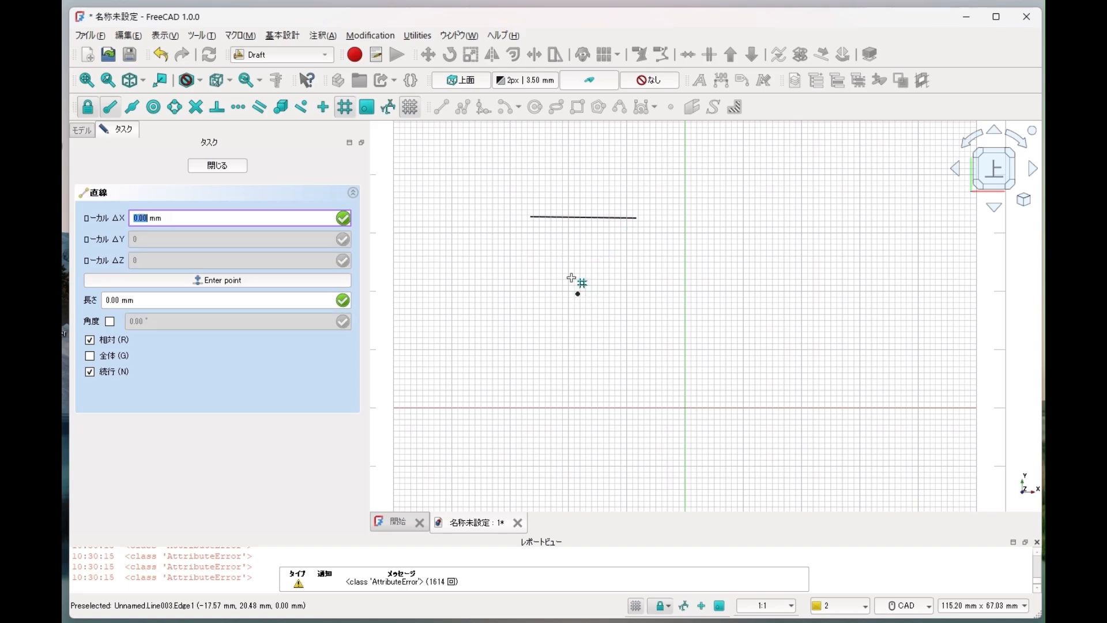
{"action": "left_click", "coordinate": [536, 224]}
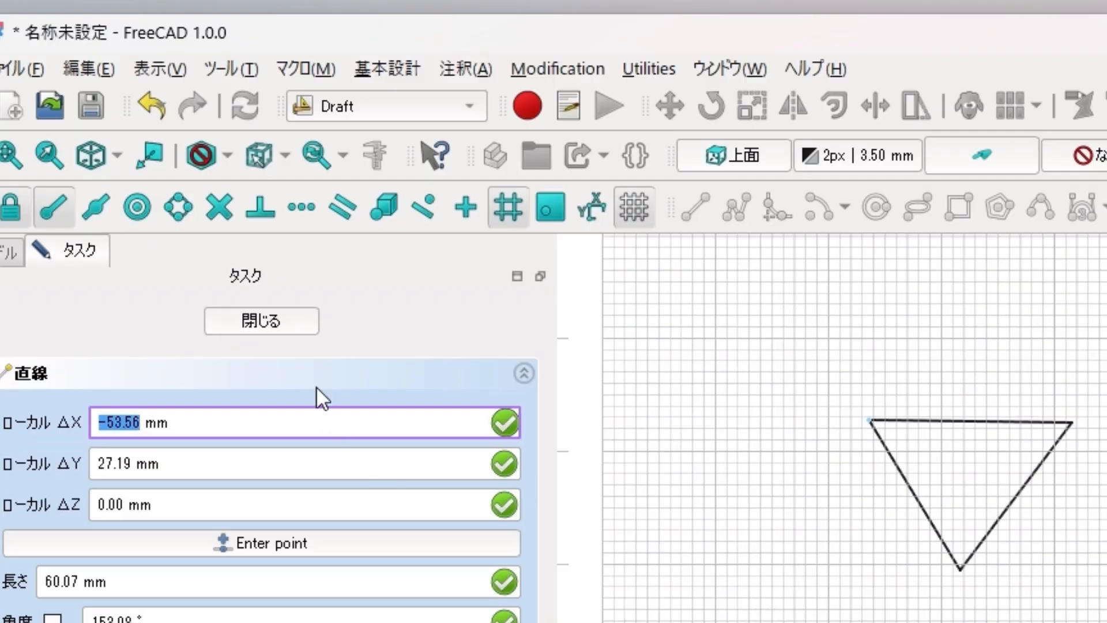
{"action": "left_click", "coordinate": [316, 326]}
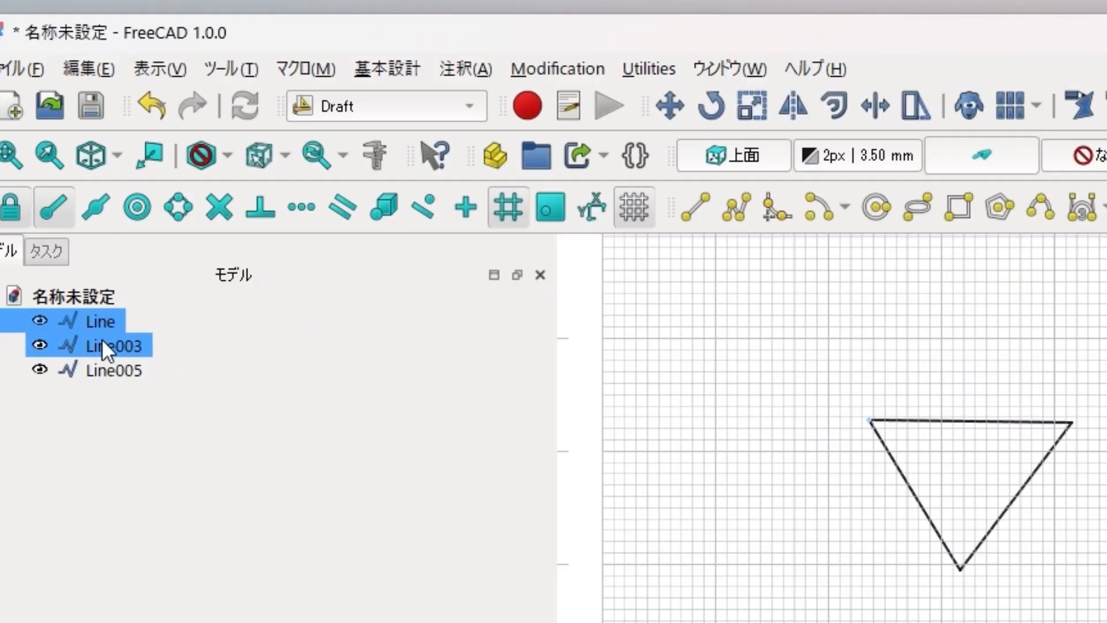
Step: Select Line, Line003 and Line005 in the model tree and upgrade the three lines into a face
{"action": "left_click", "coordinate": [119, 346], "text": "ctrl"}
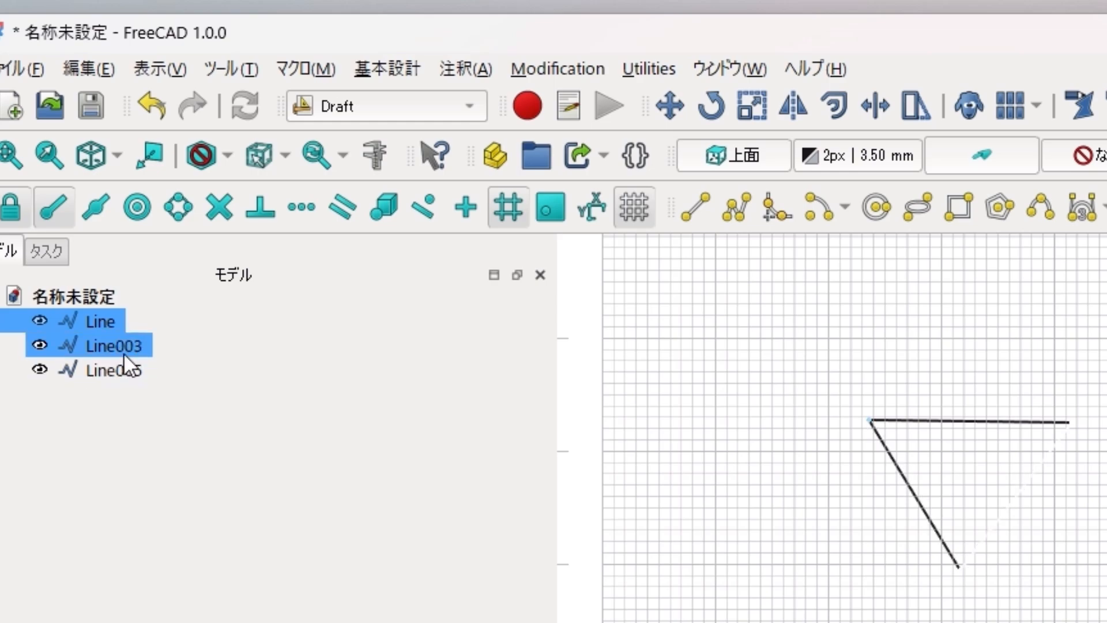
{"action": "key", "text": "Up"}
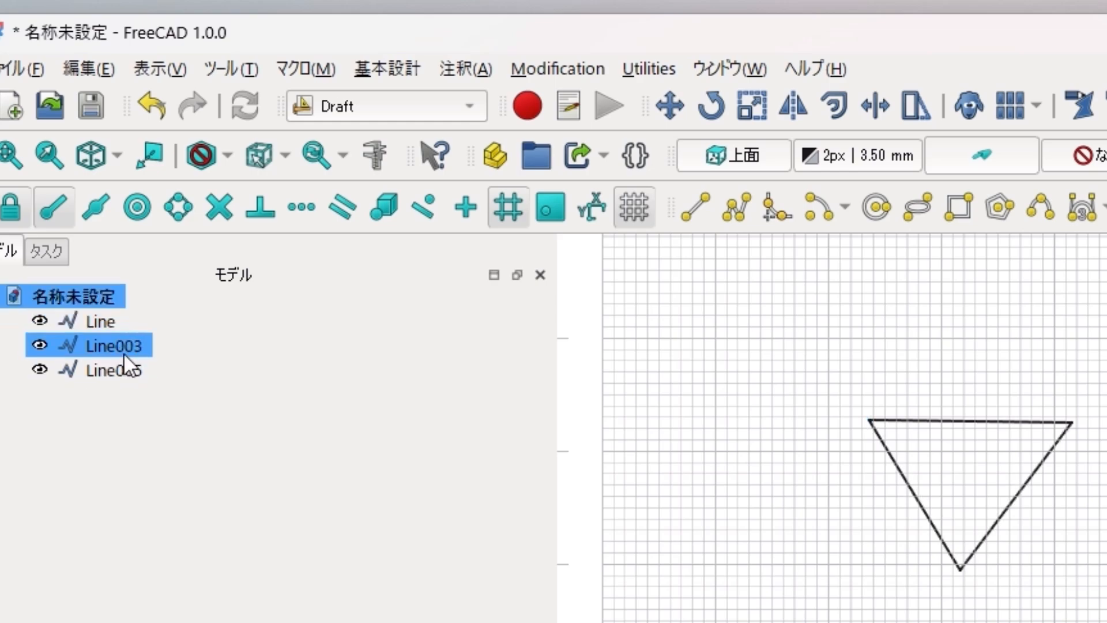
{"action": "left_click", "coordinate": [106, 321]}
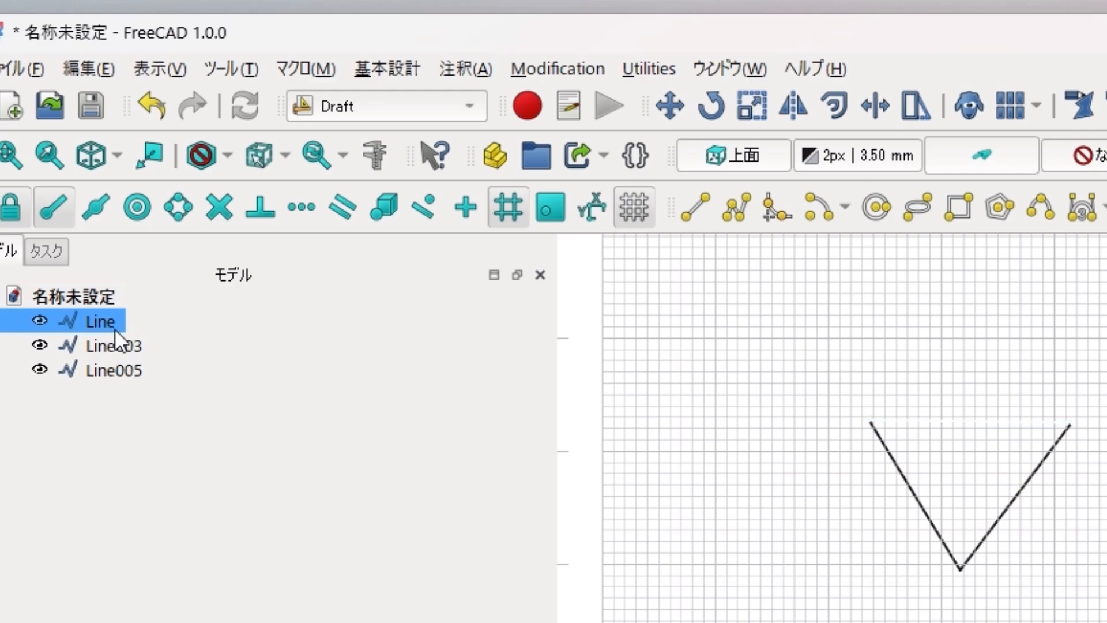
{"action": "left_click", "coordinate": [116, 343], "text": "ctrl"}
{"action": "left_click", "coordinate": [126, 367], "text": "ctrl"}
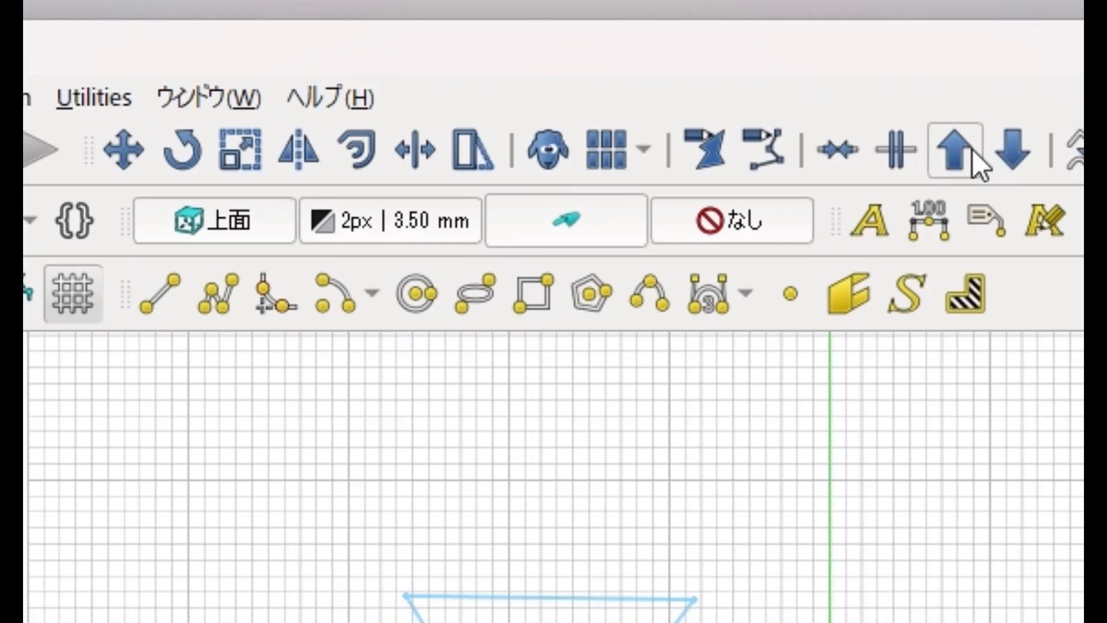
{"action": "left_click", "coordinate": [973, 150]}
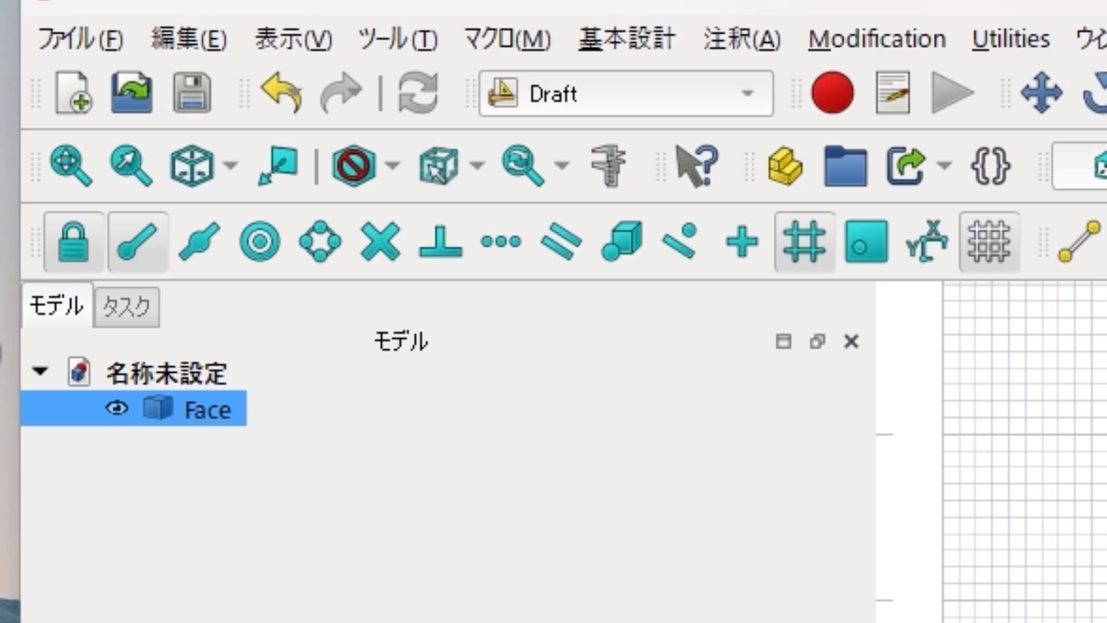
Step: Downgrade the triangular face until it is broken into three separate edges
{"action": "key", "text": "d"}
{"action": "key", "text": "n"}
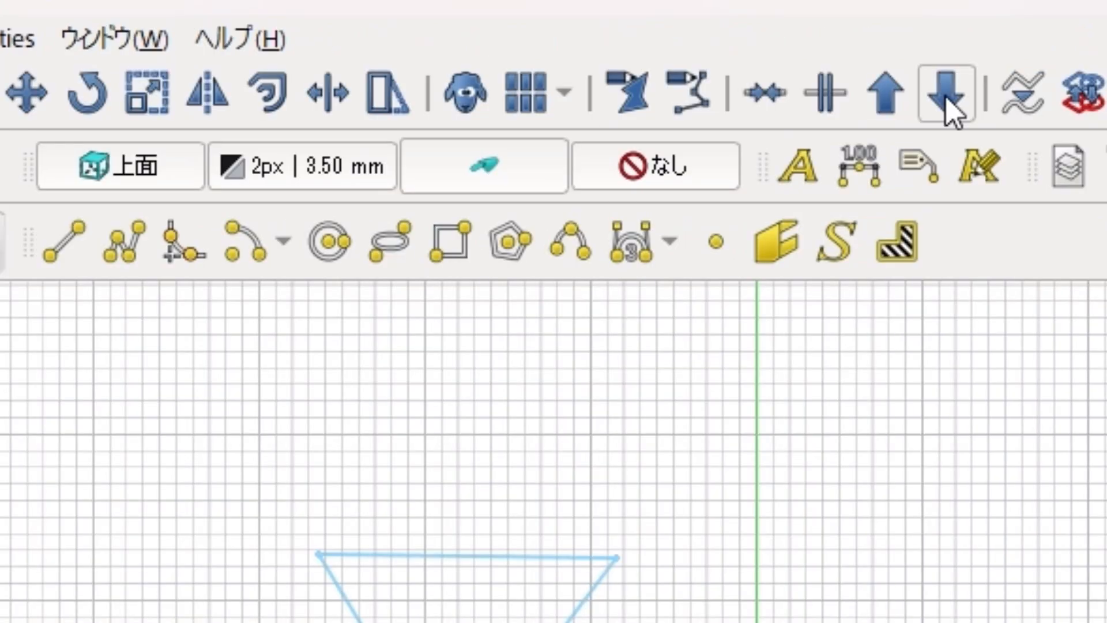
{"action": "left_click", "coordinate": [946, 98]}
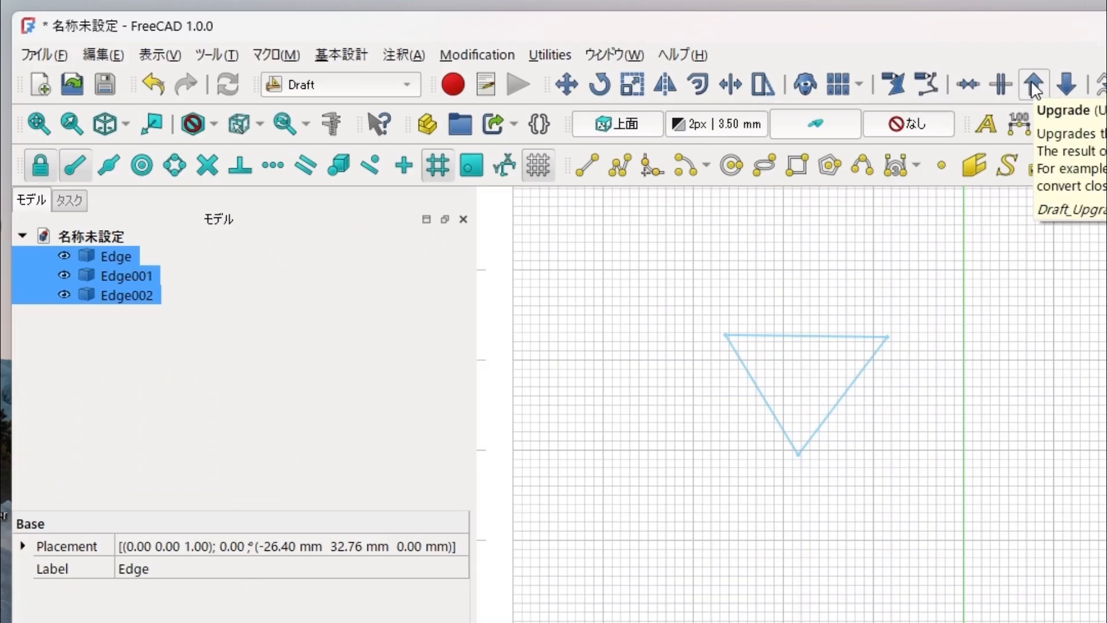
Step: Upgrade the three separate edges twice to rebuild the triangular face, and clear the selection
{"action": "left_click", "coordinate": [1033, 86]}
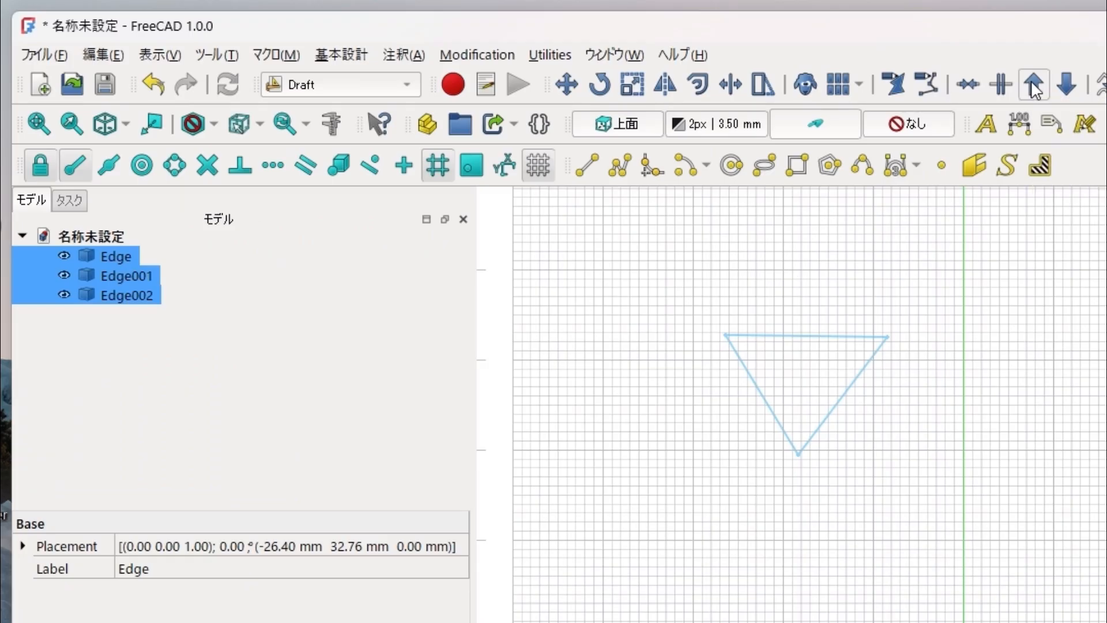
{"action": "left_click", "coordinate": [1032, 82]}
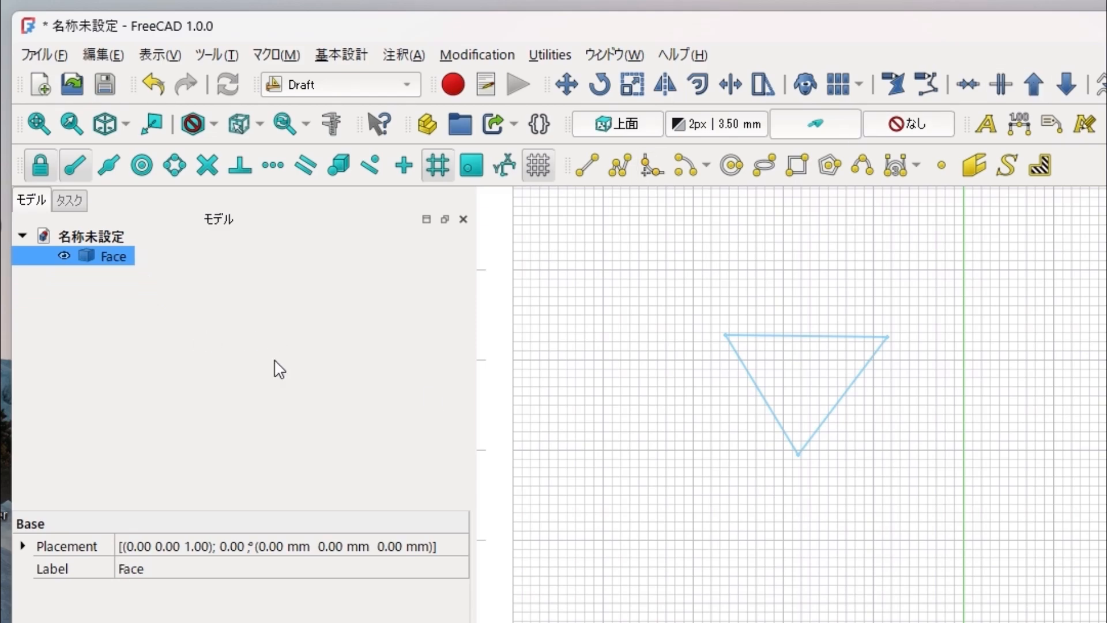
{"action": "left_click", "coordinate": [647, 449]}
Step: Draw a second triangle of three lines overlapping the first, with corners at about (-17, 28), (-2, 26) and (-13, 15) mm
{"action": "key", "text": "l"}
{"action": "key", "text": "i"}
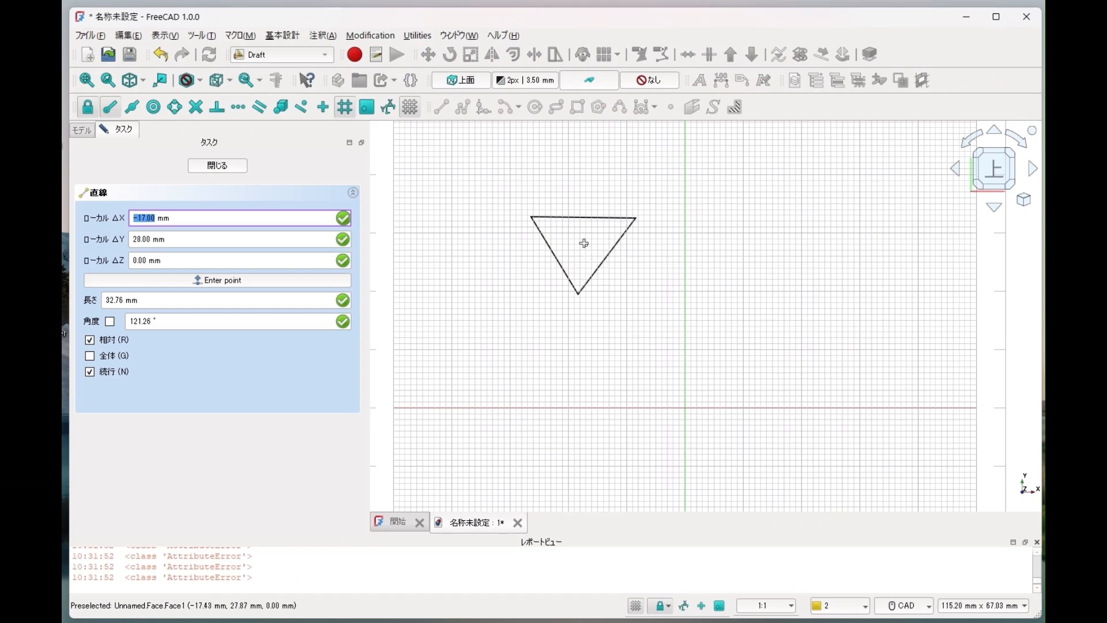
{"action": "left_click", "coordinate": [585, 245]}
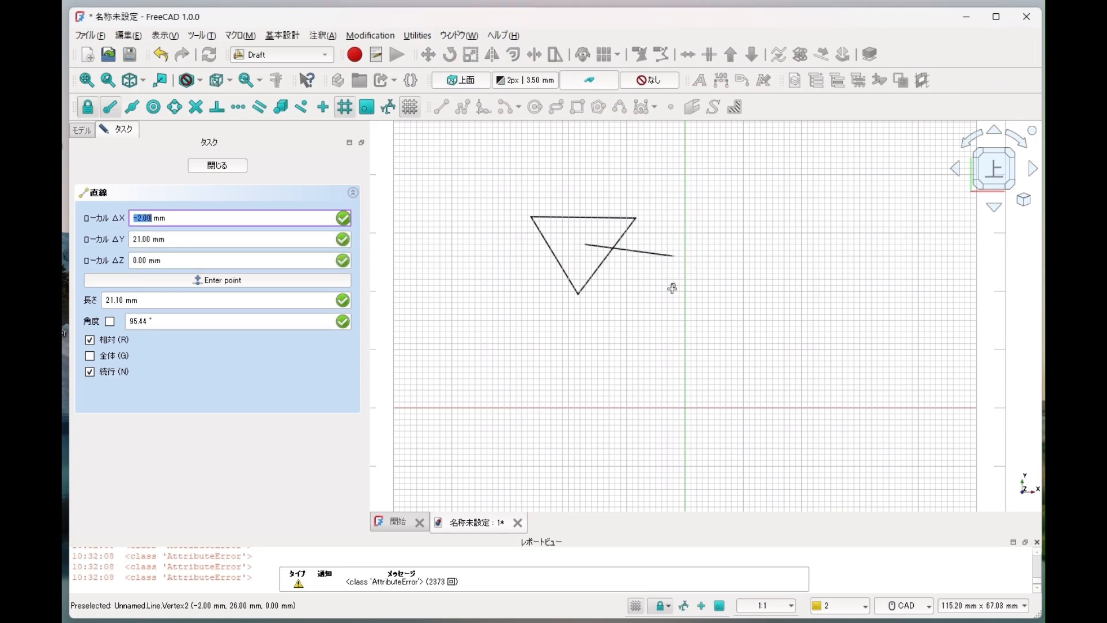
{"action": "left_click", "coordinate": [673, 256]}
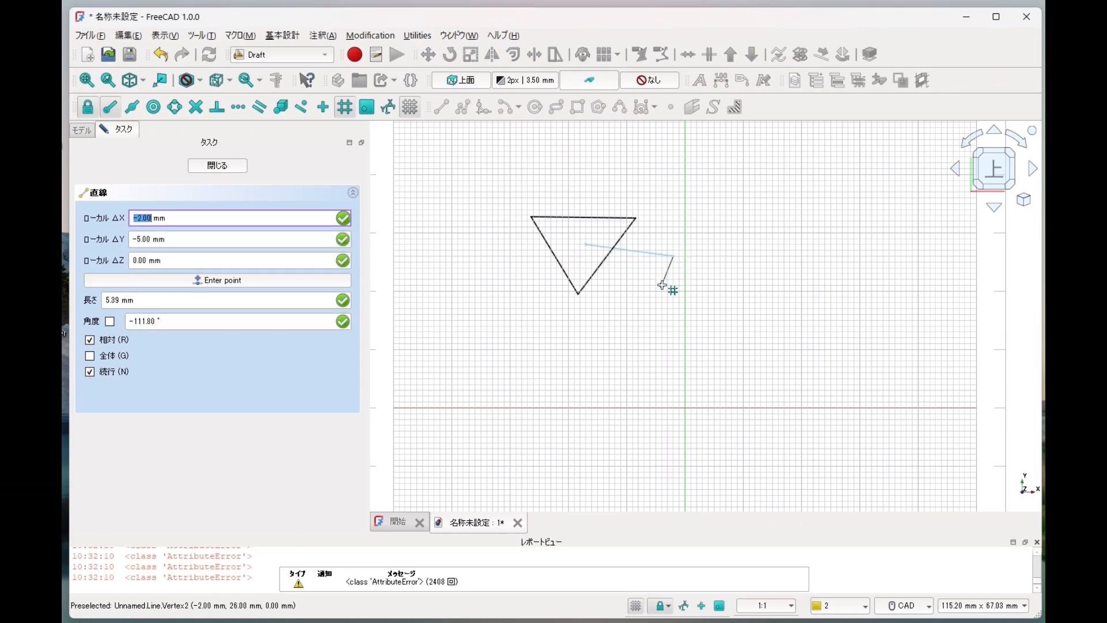
{"action": "left_click", "coordinate": [612, 320]}
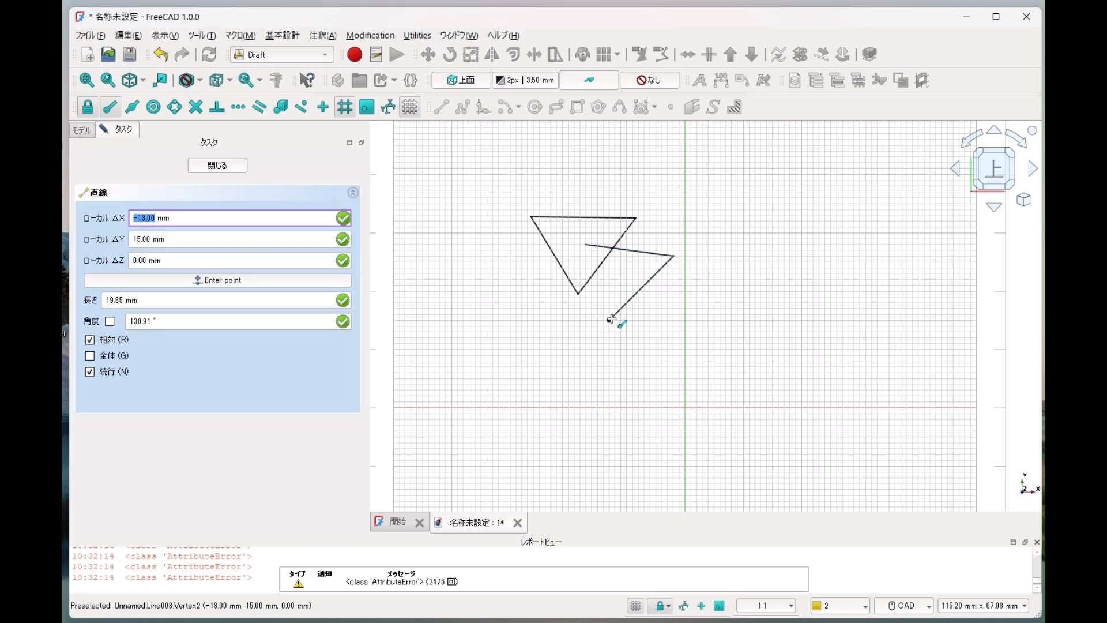
{"action": "left_click", "coordinate": [611, 320]}
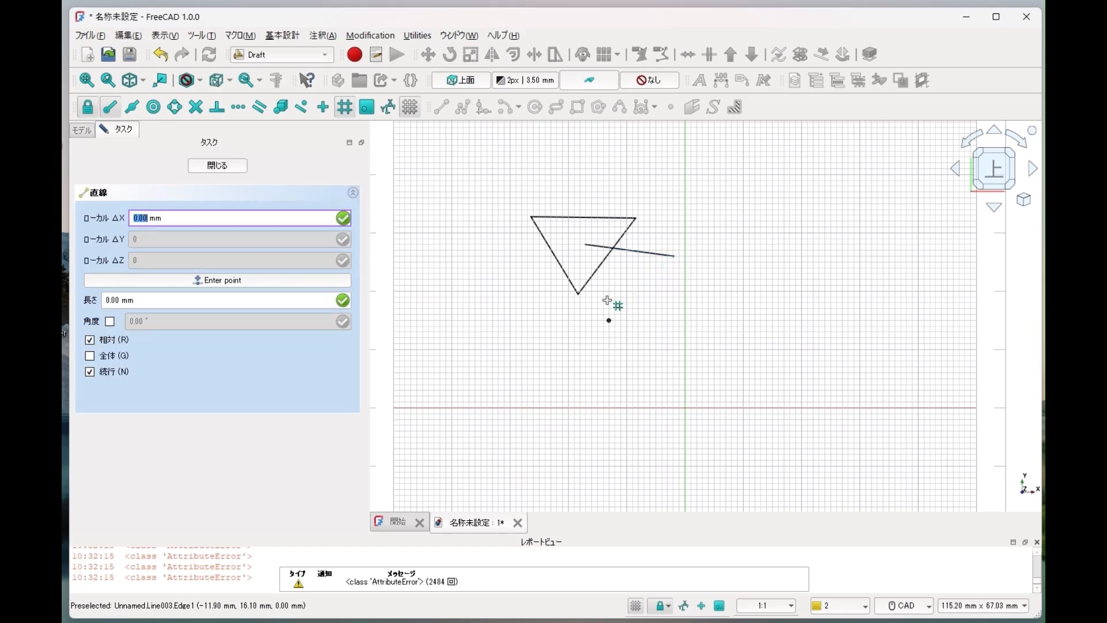
{"action": "left_click", "coordinate": [587, 245]}
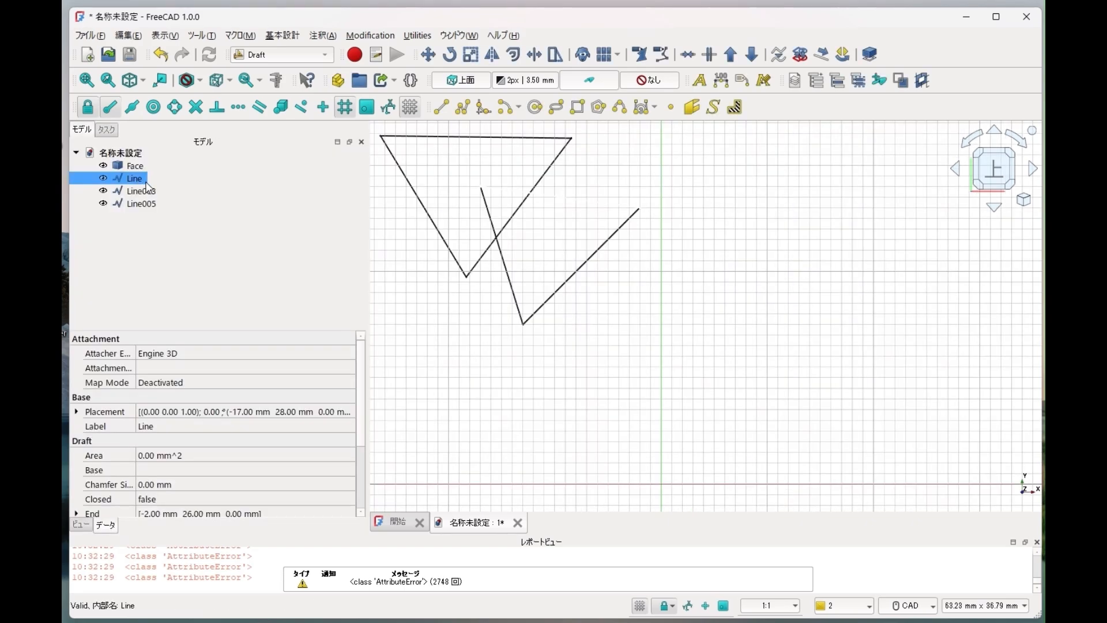
Step: Select the second triangle's three lines in the model tree and upgrade them twice into a face
{"action": "left_click", "coordinate": [147, 190], "text": "ctrl"}
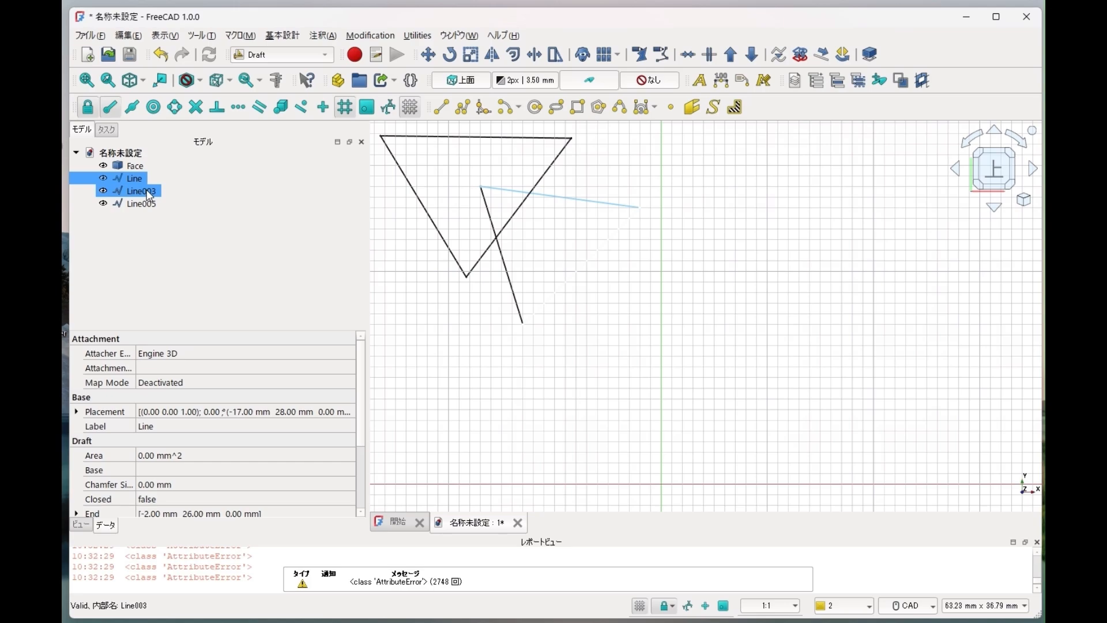
{"action": "left_click", "coordinate": [144, 204], "text": "ctrl"}
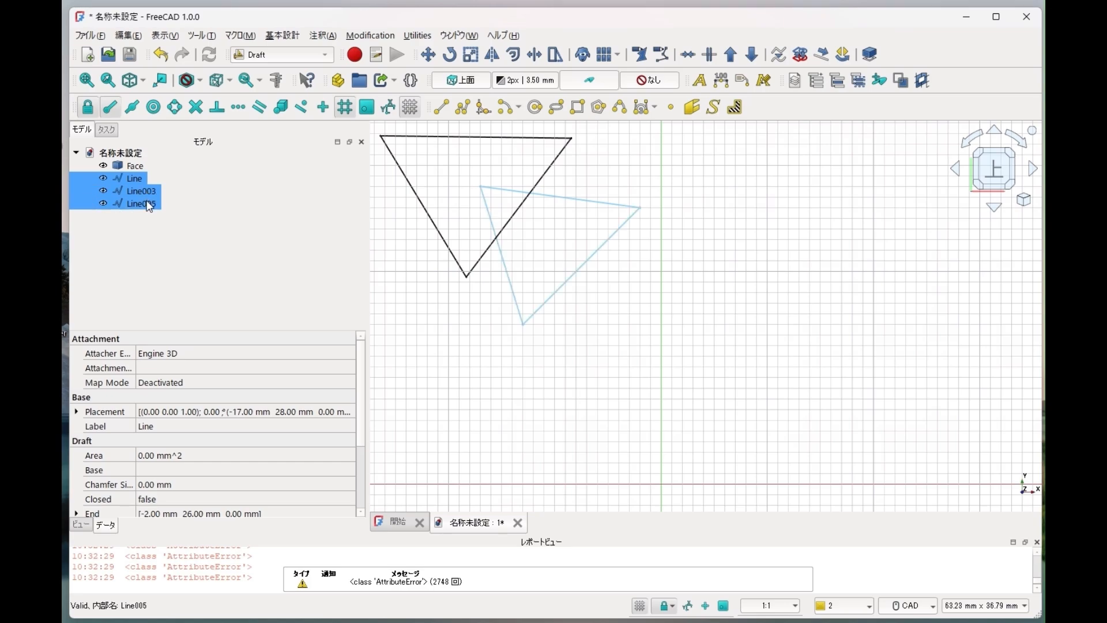
{"action": "left_click", "coordinate": [731, 55]}
{"action": "left_click", "coordinate": [732, 55]}
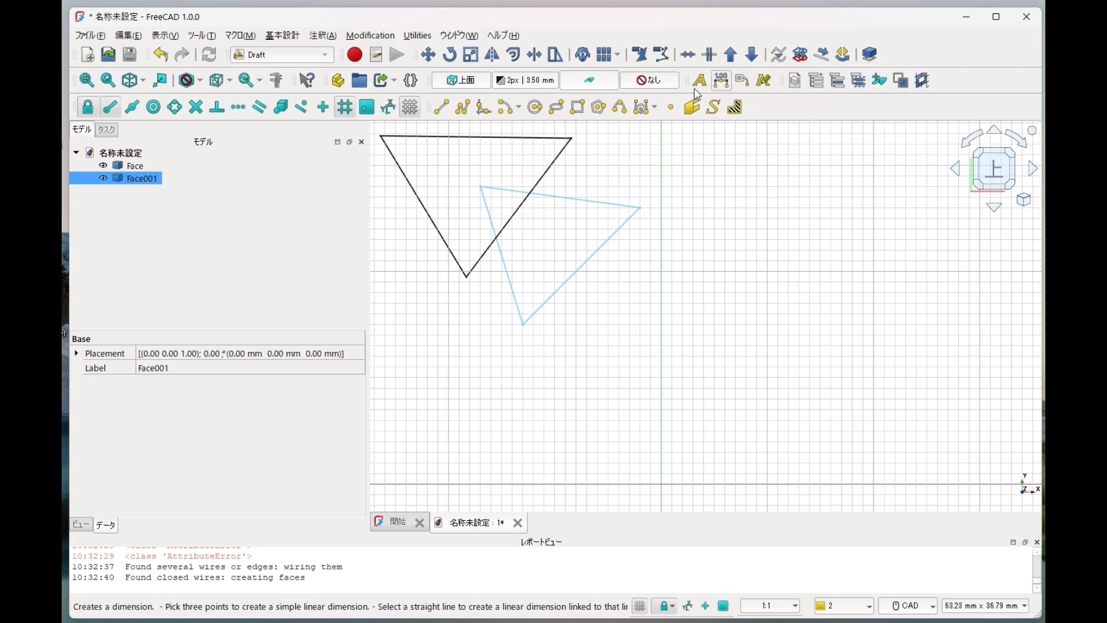
Step: Select both overlapping faces, Face and Face001, in the model tree and upgrade them together
{"action": "left_click", "coordinate": [130, 167], "text": "ctrl"}
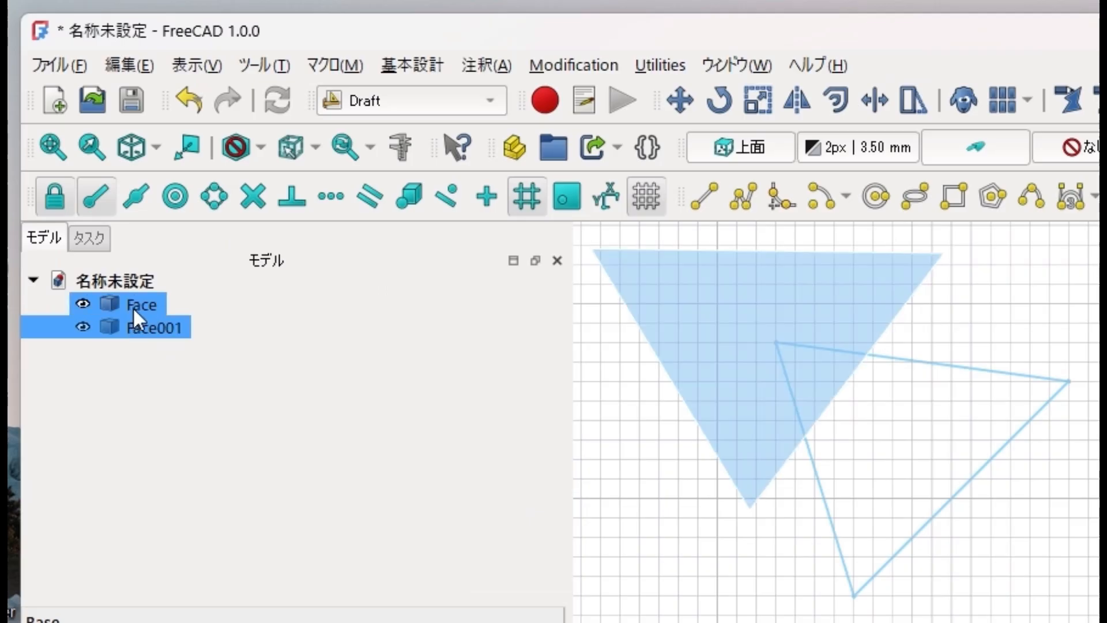
{"action": "left_click", "coordinate": [133, 306], "text": "ctrl"}
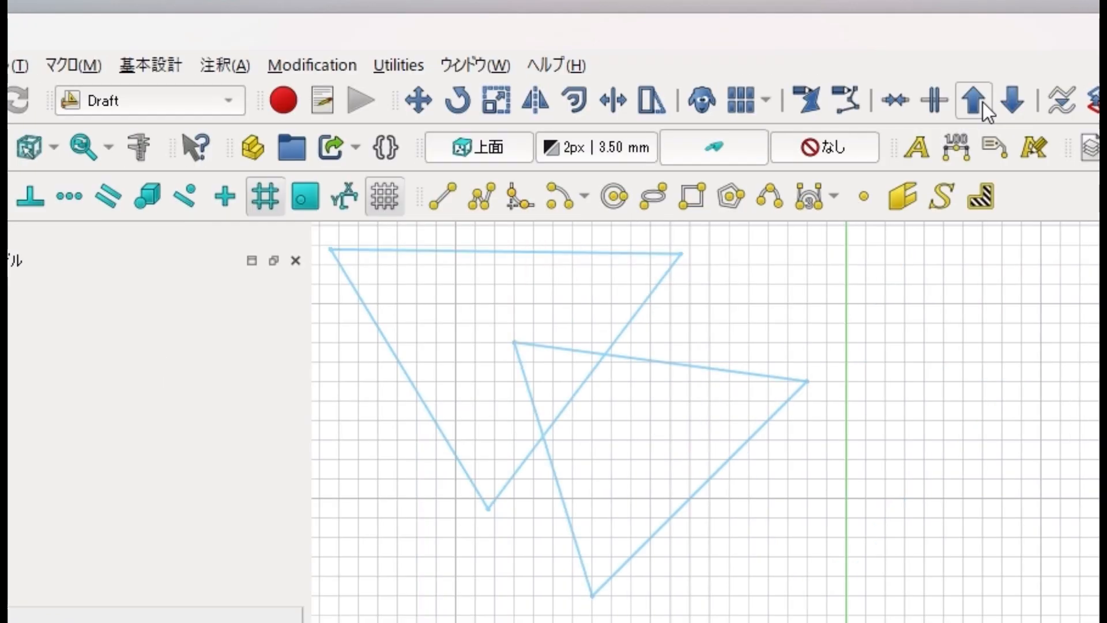
{"action": "left_click", "coordinate": [983, 102]}
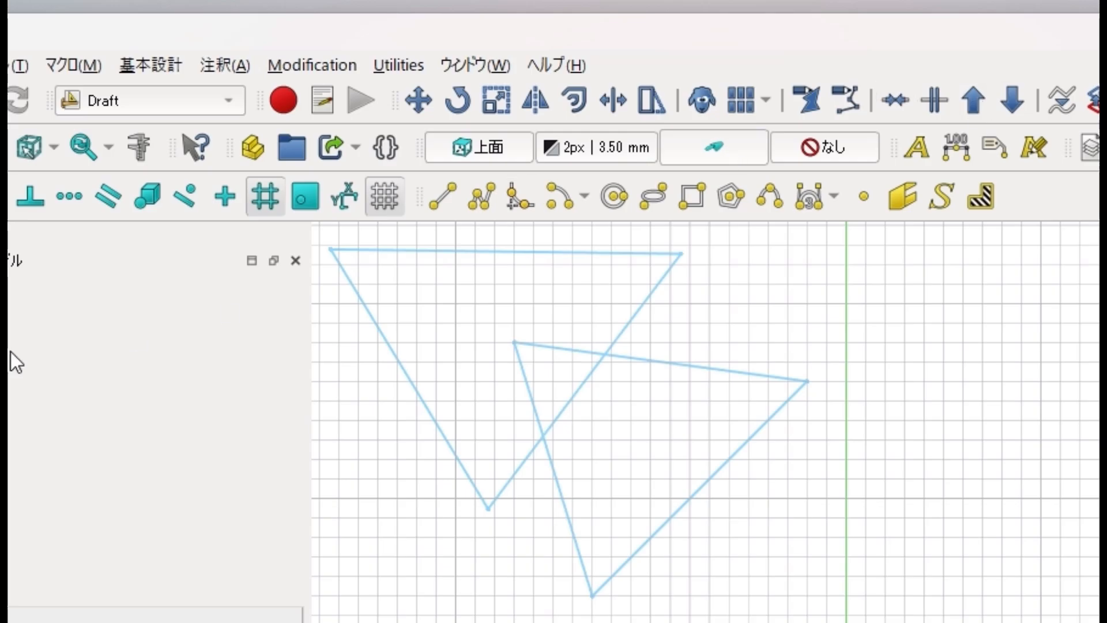